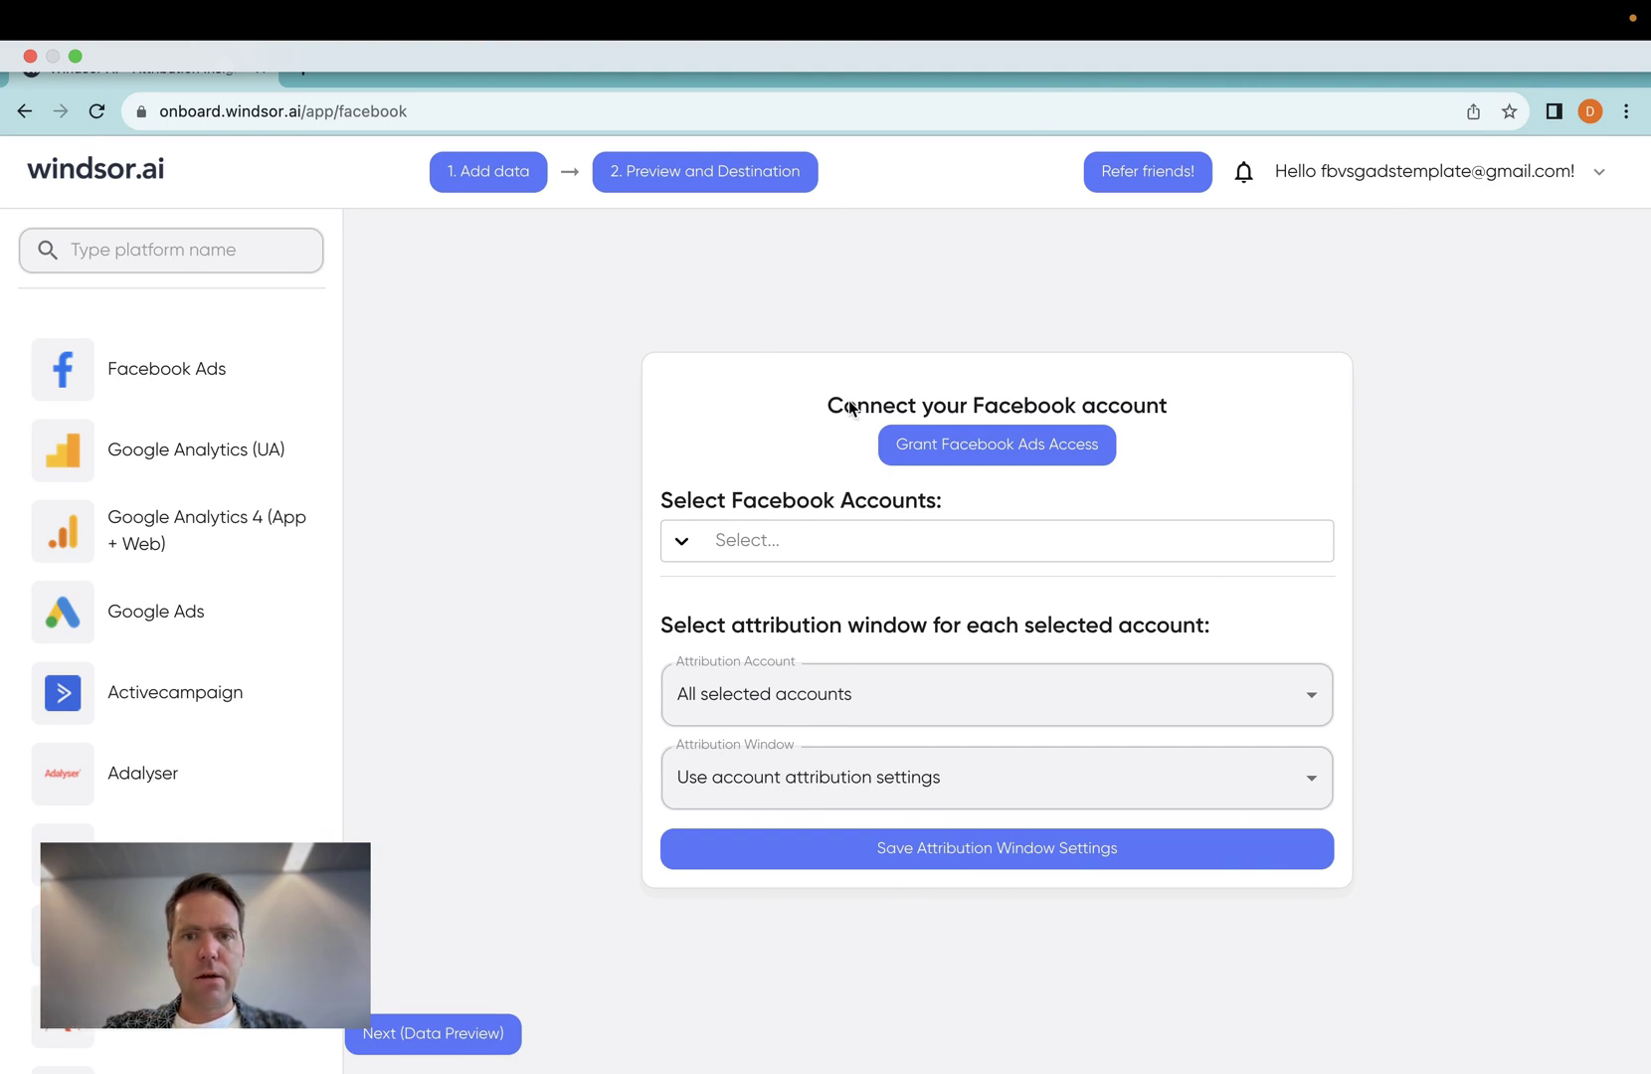
Authorise Facebook Ads access and connect the Windsor.ai Main ad account.
{"action": "left_click", "coordinate": [1032, 443]}
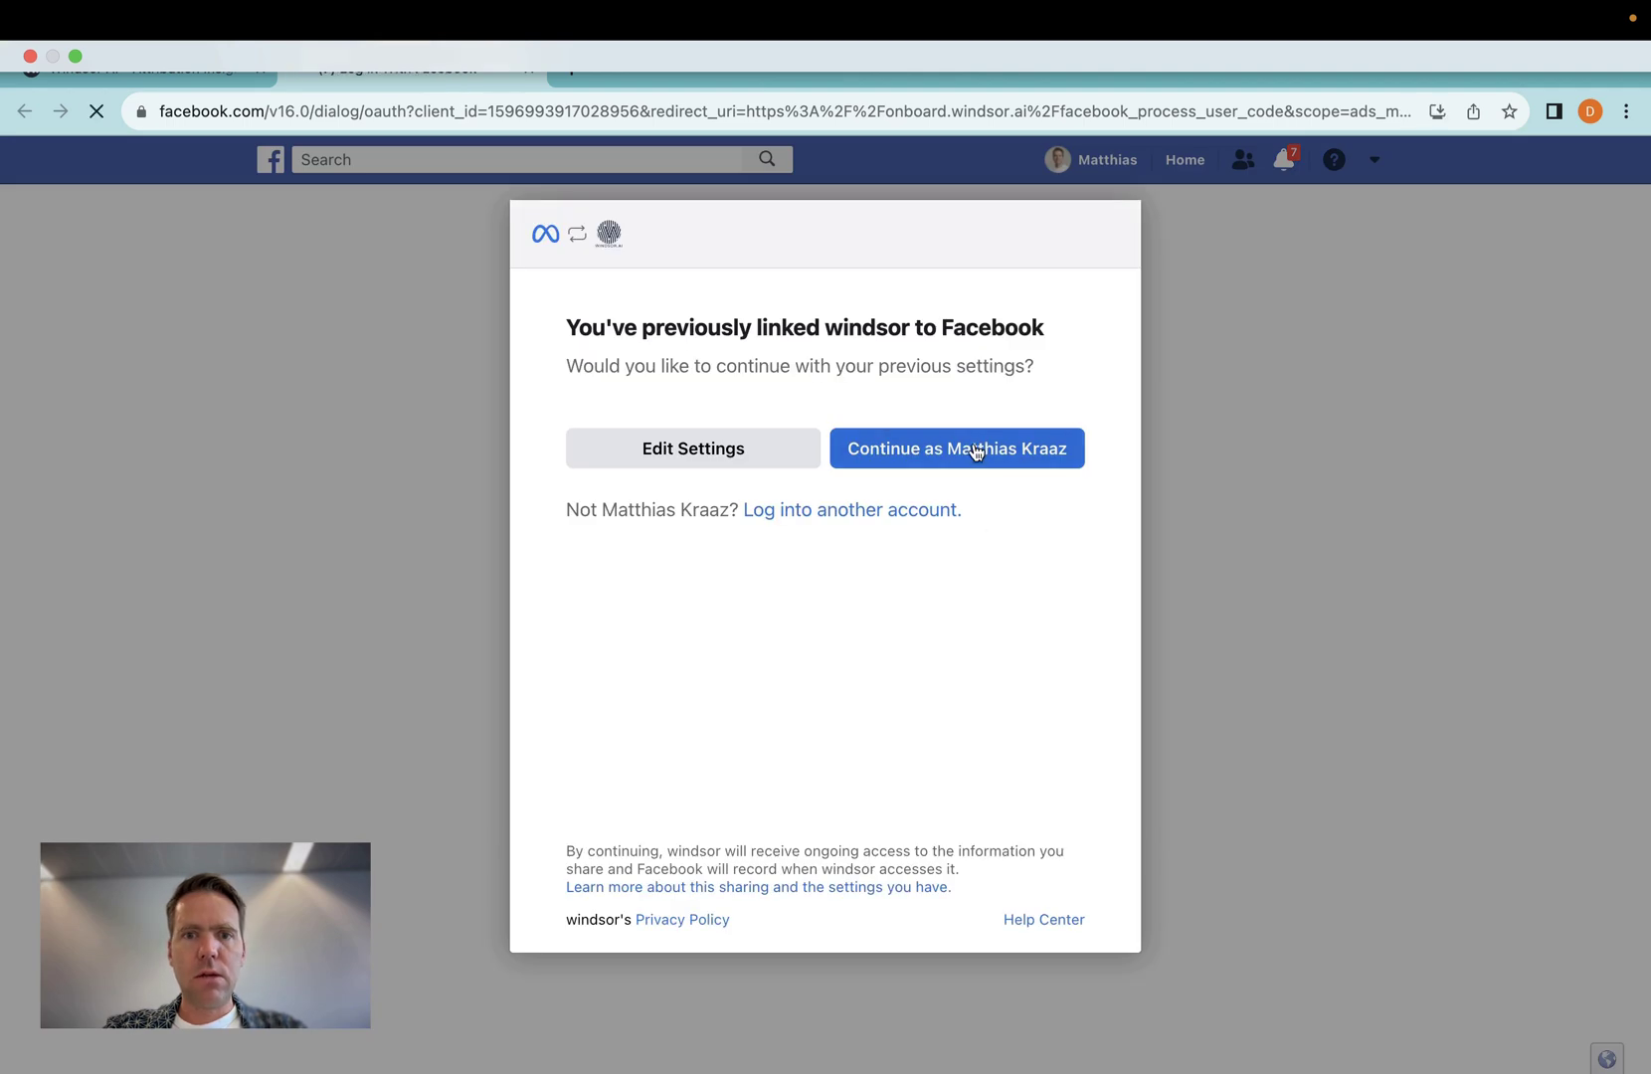
{"action": "left_click", "coordinate": [975, 450]}
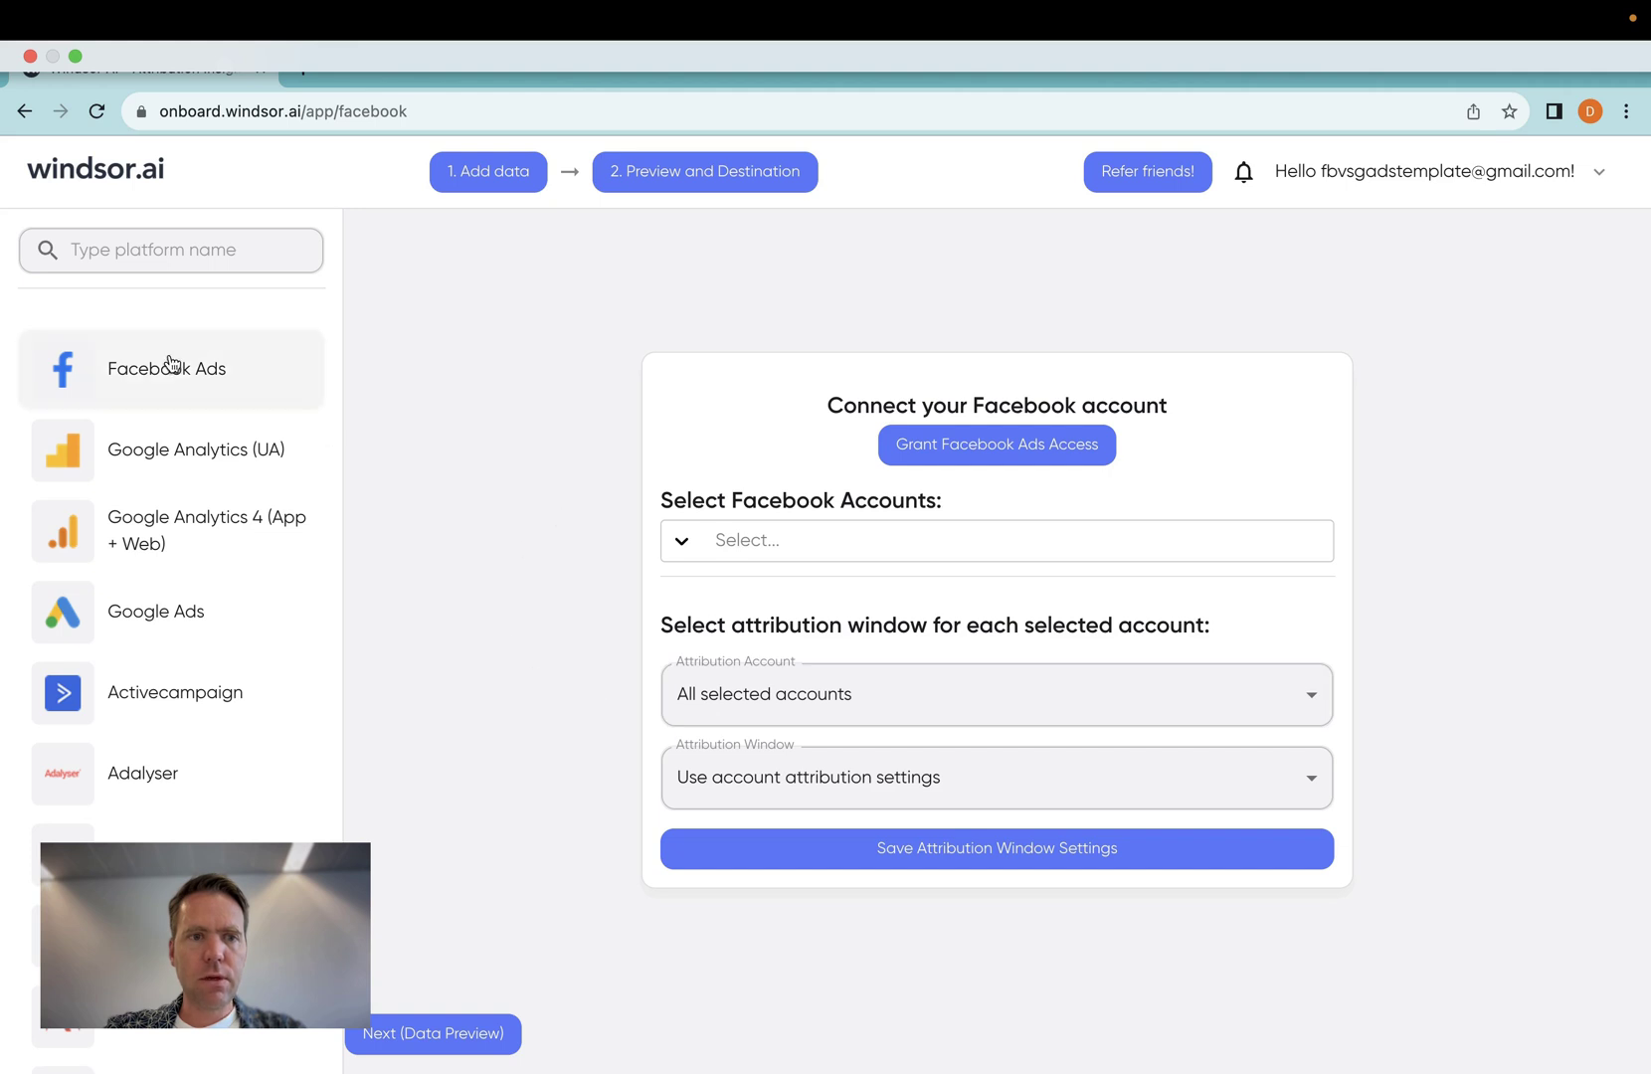
{"action": "left_click", "coordinate": [844, 559]}
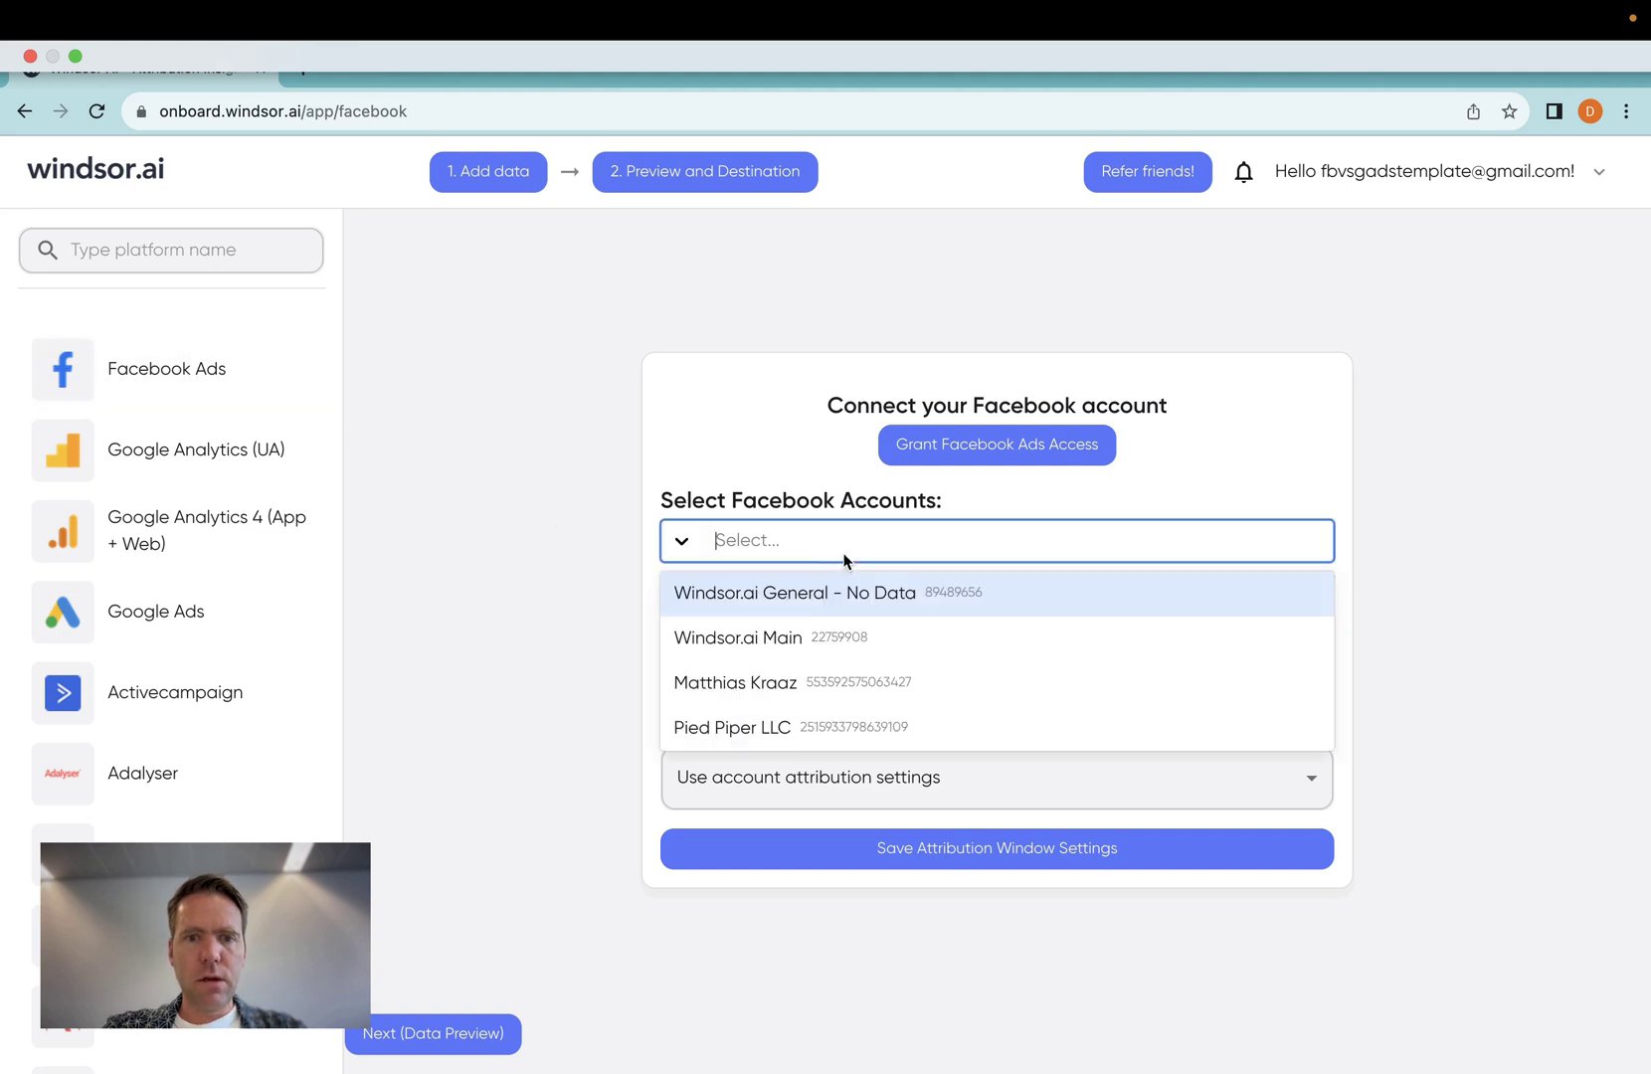
{"action": "left_click", "coordinate": [855, 629]}
{"action": "left_click", "coordinate": [595, 437]}
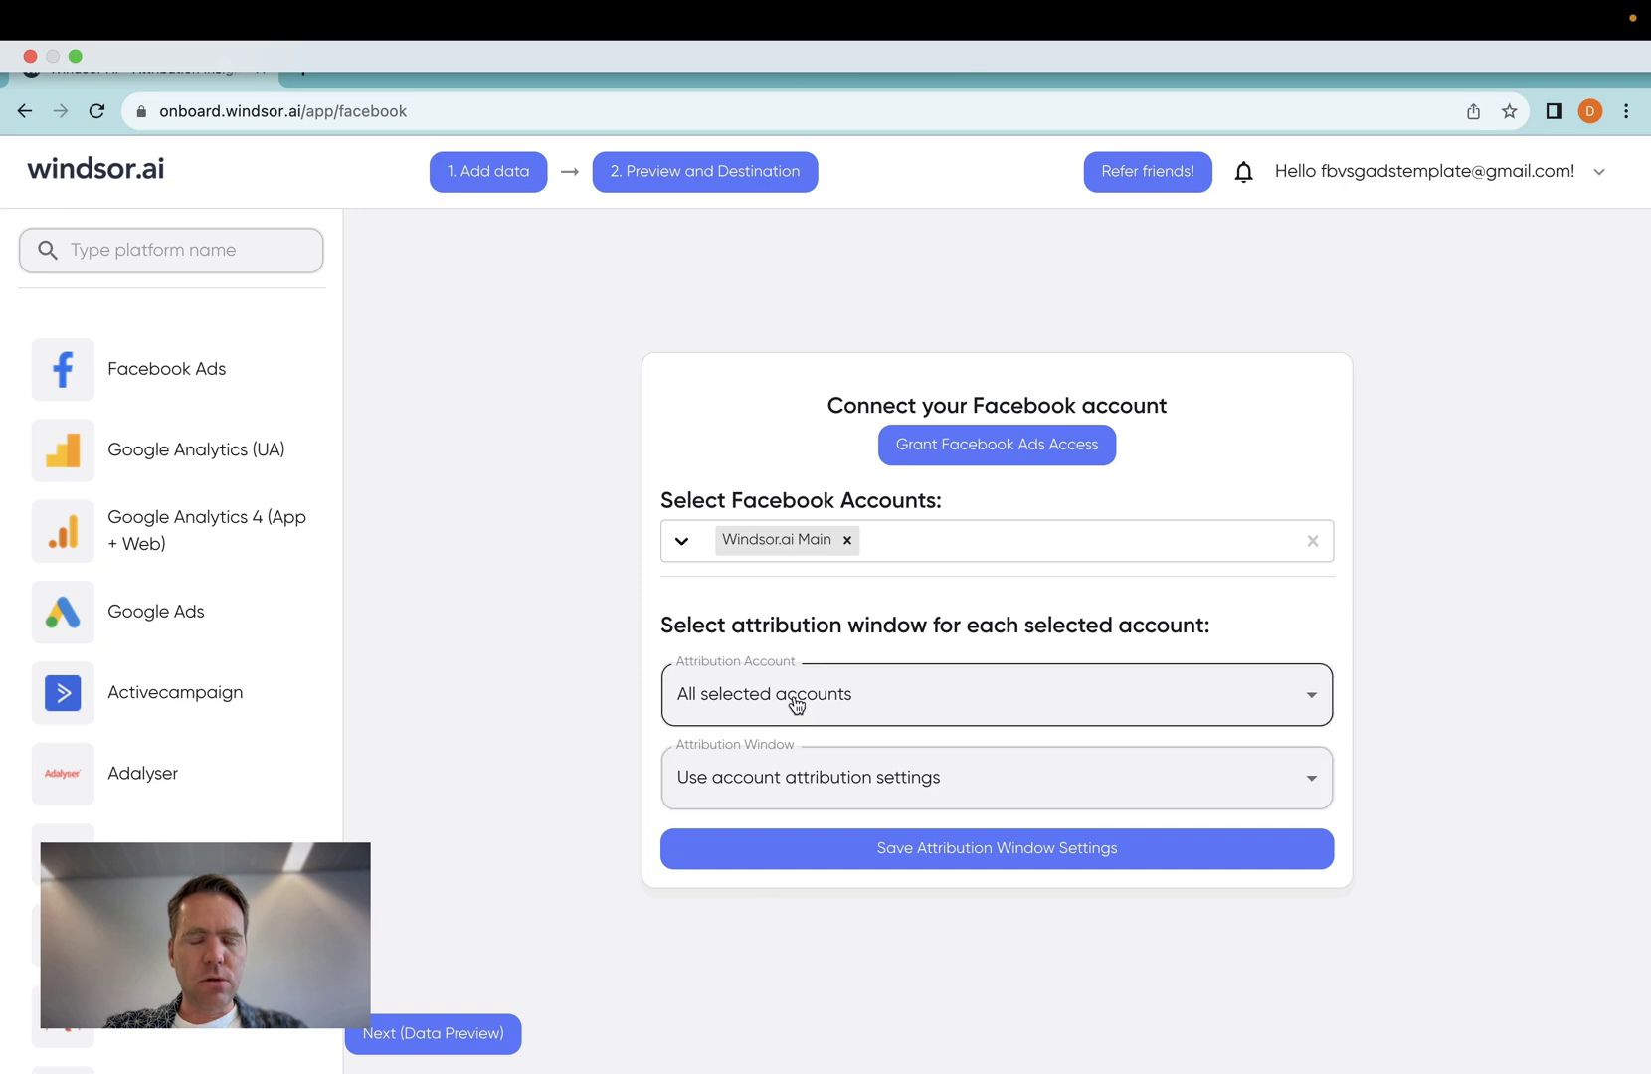
Keep the default attribution window, go to the data preview and choose Google Sheets as destination.
{"action": "left_click", "coordinate": [817, 796]}
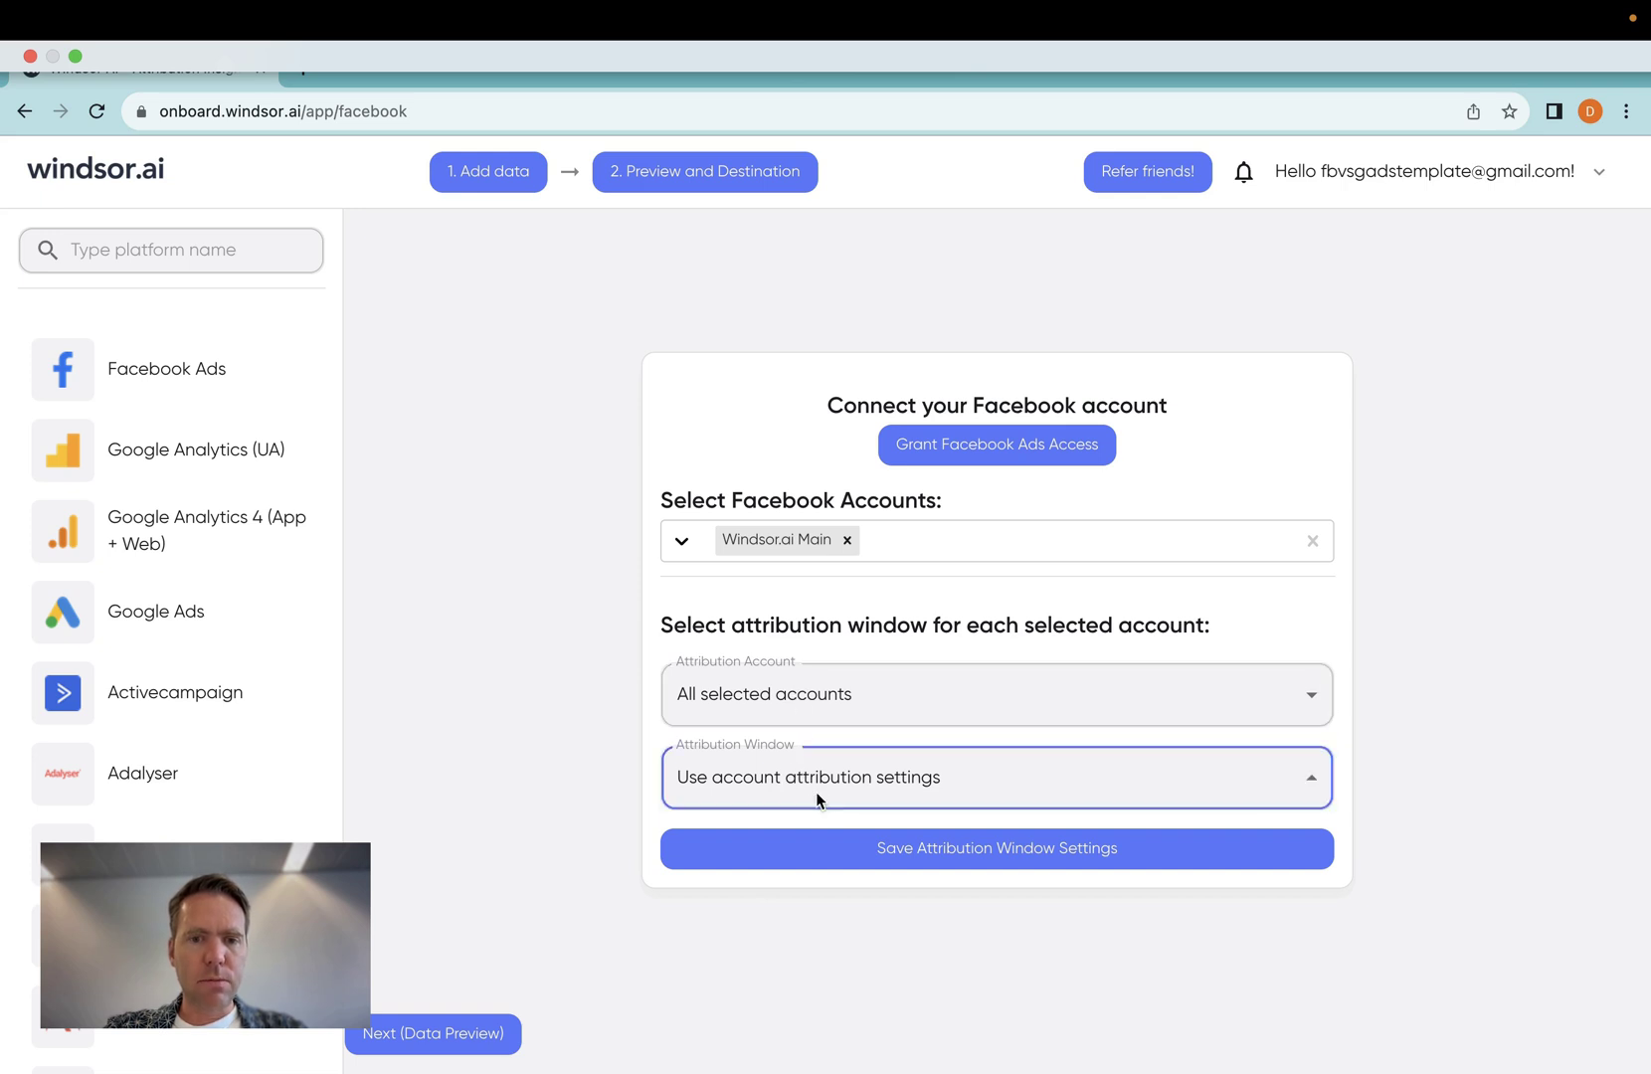
{"action": "left_click", "coordinate": [816, 778]}
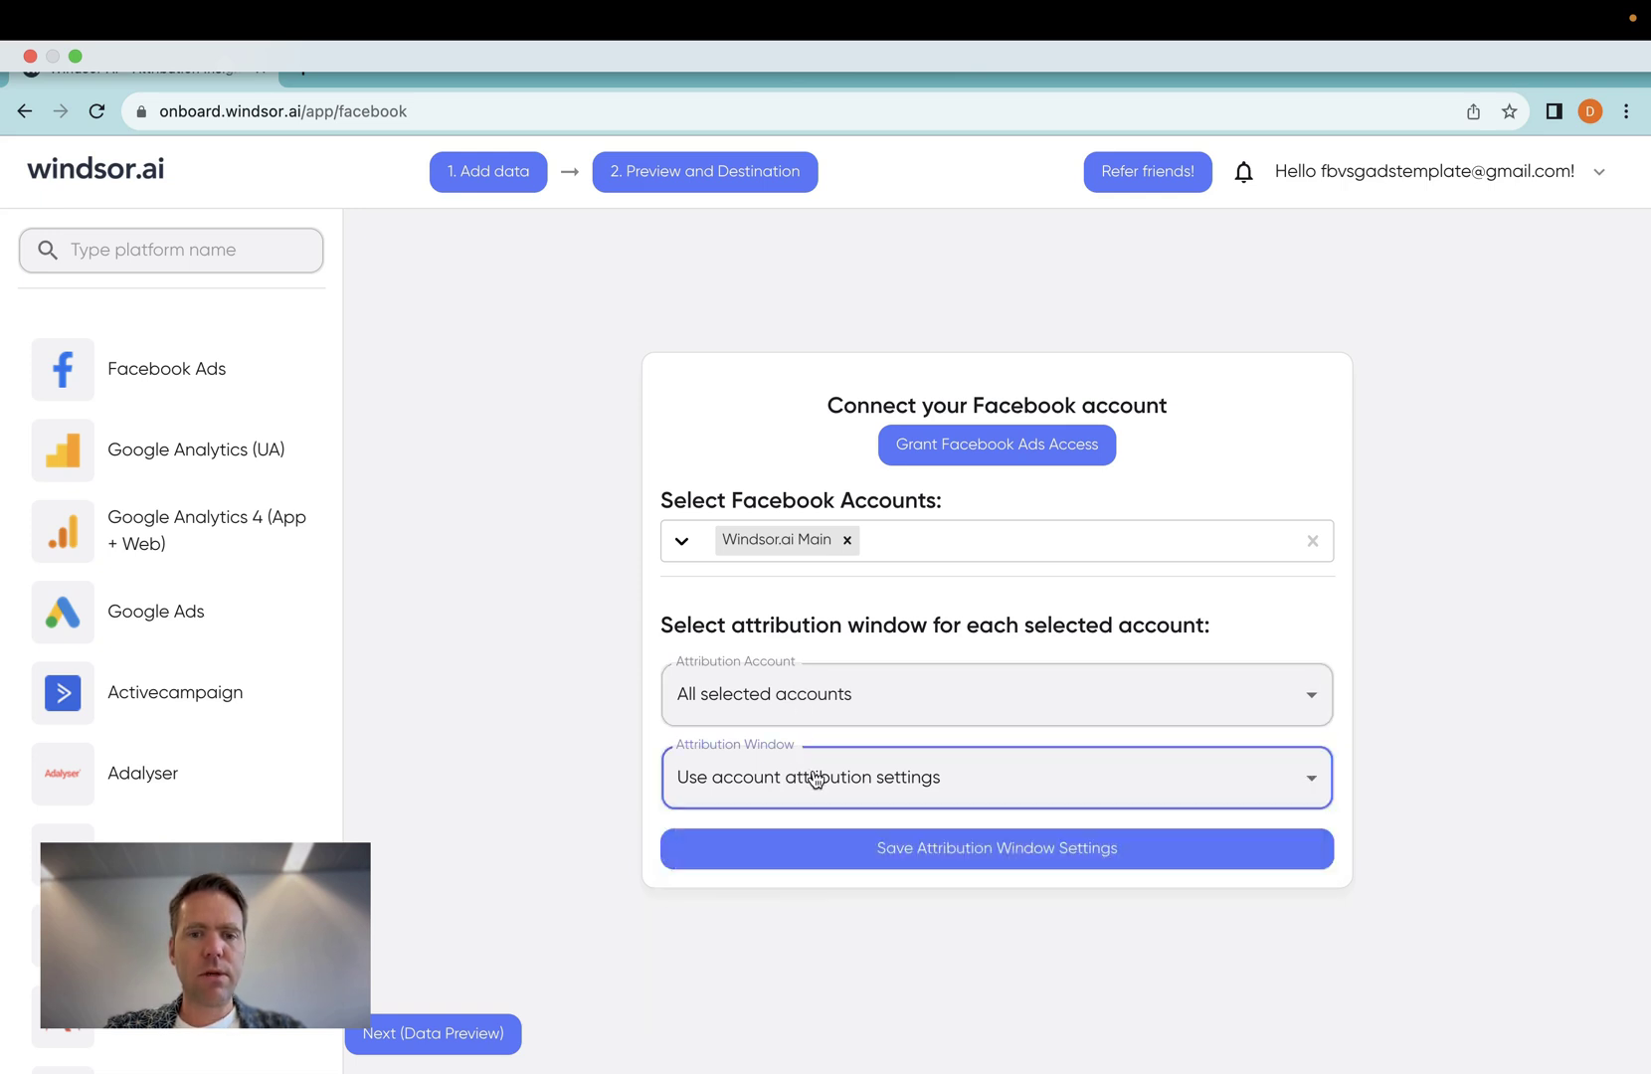
{"action": "left_click", "coordinate": [816, 778]}
{"action": "left_click", "coordinate": [829, 775]}
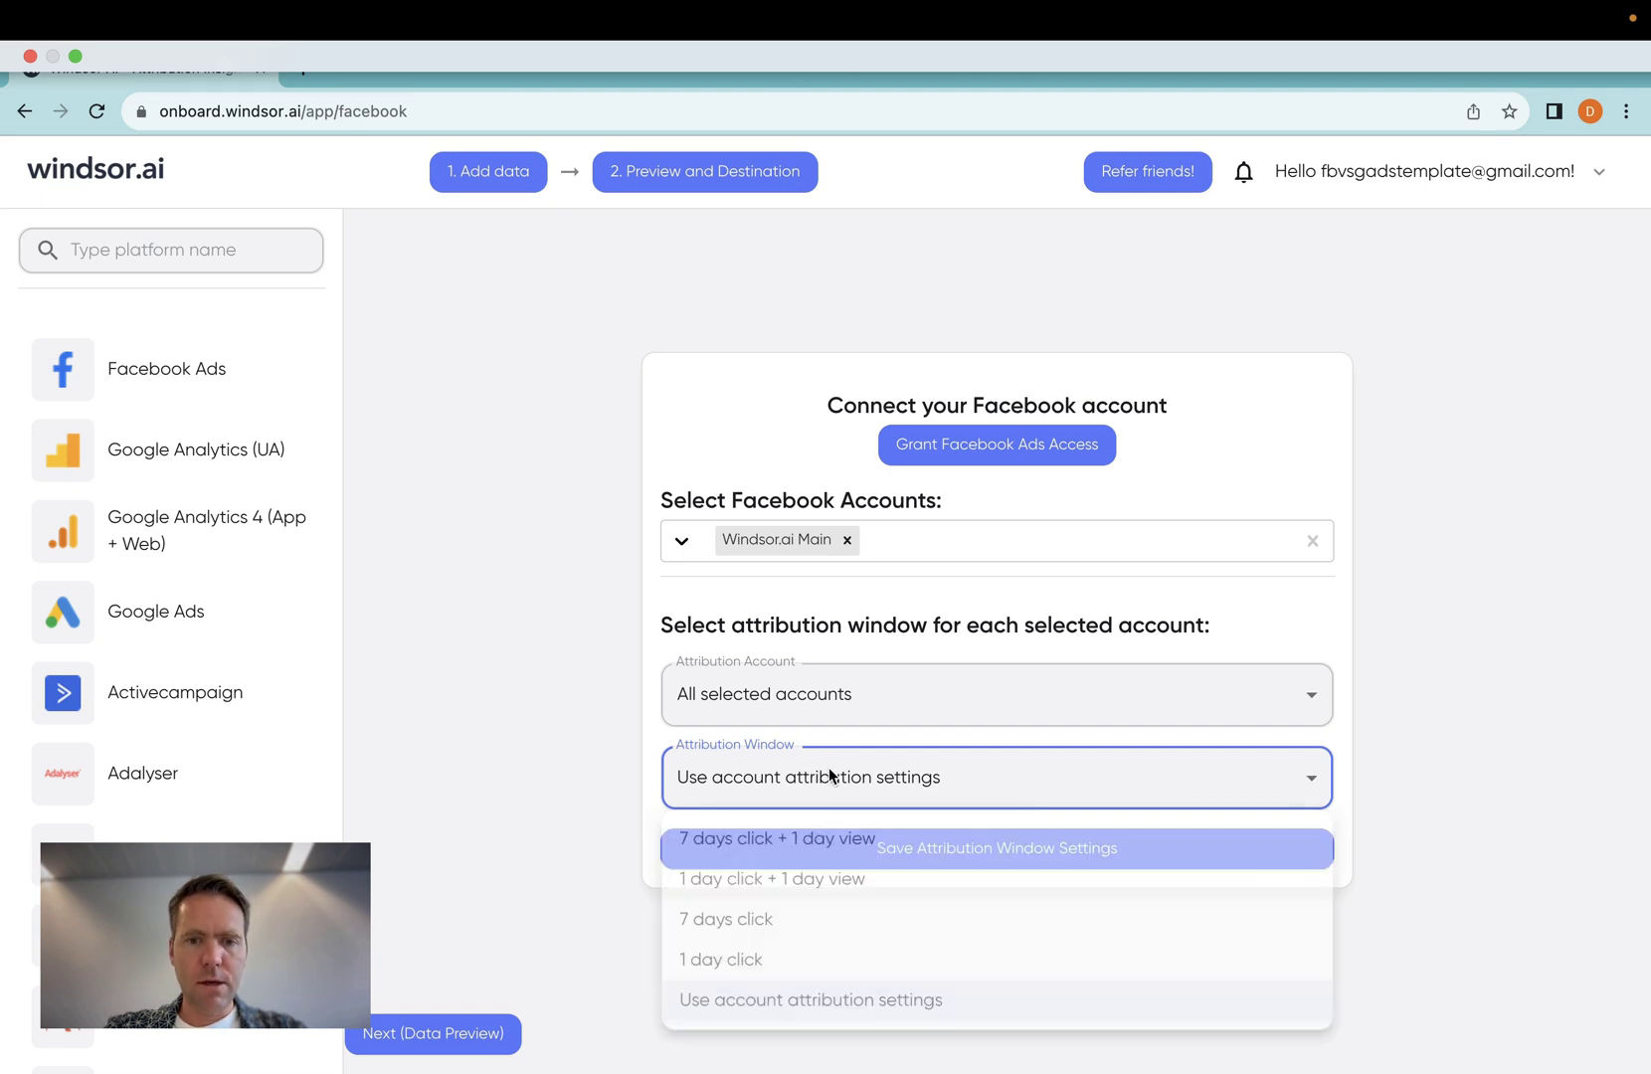
{"action": "left_click", "coordinate": [424, 1039]}
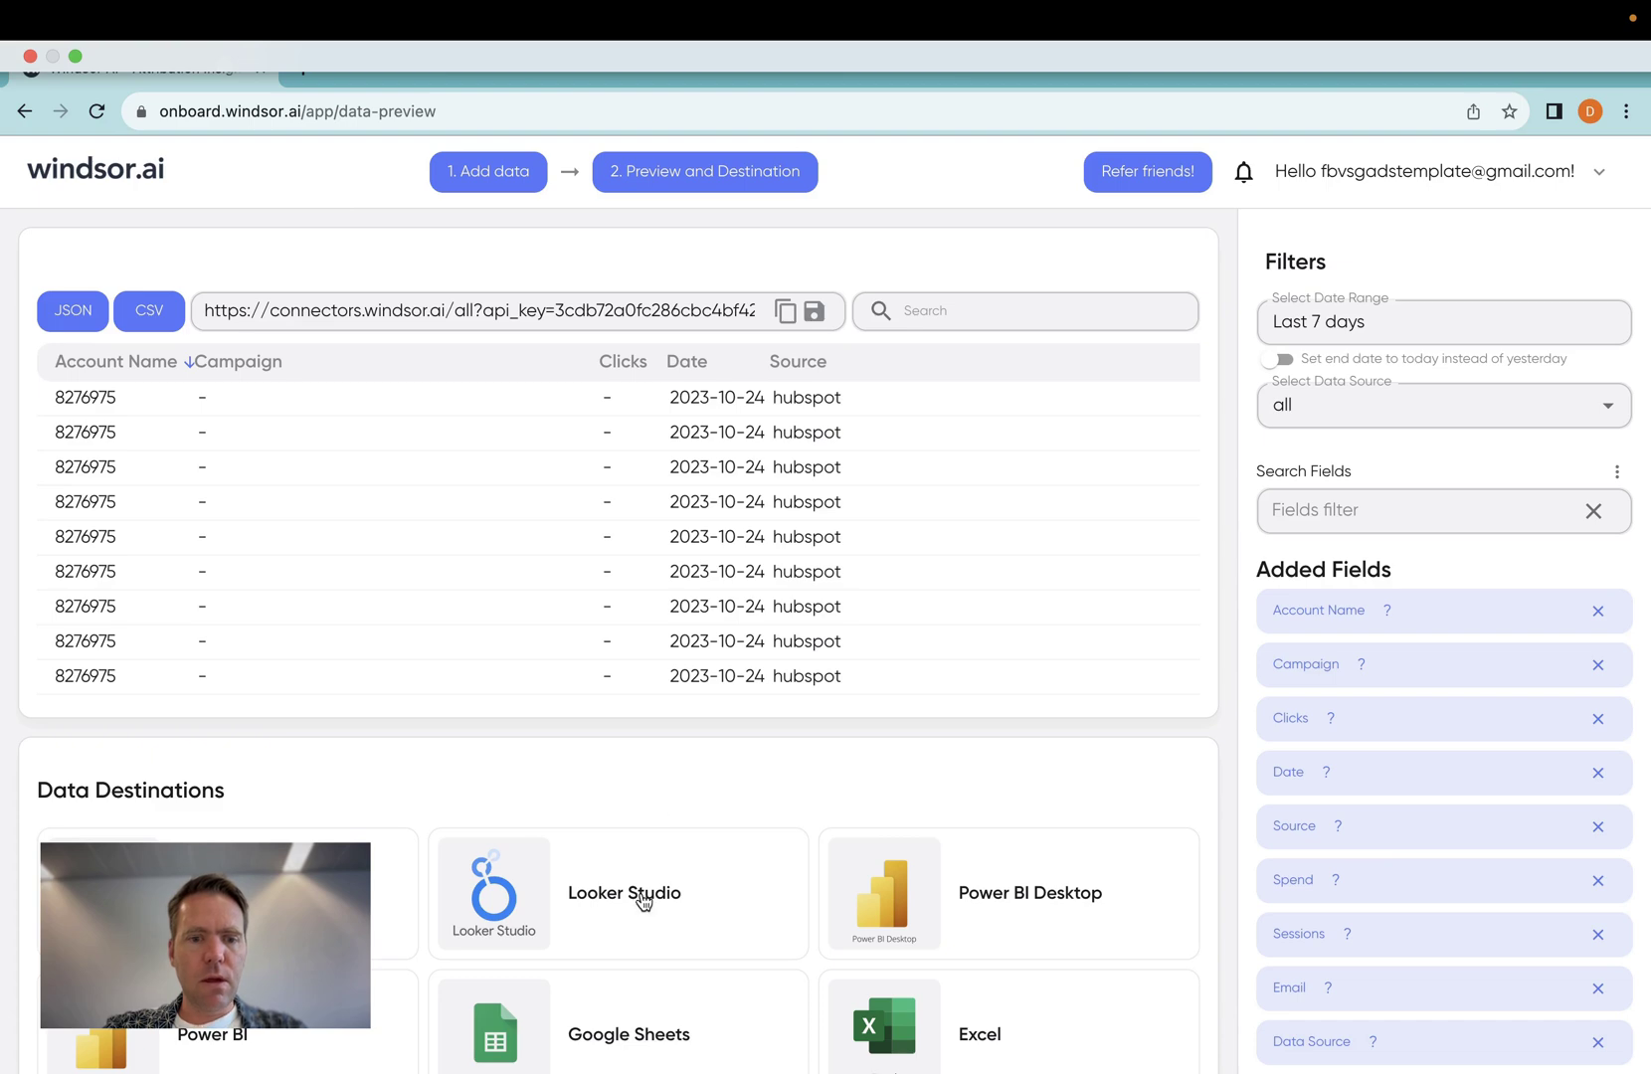
{"action": "scroll", "coordinate": [644, 895], "scroll_direction": "down", "scroll_amount": 3}
{"action": "left_click", "coordinate": [621, 748]}
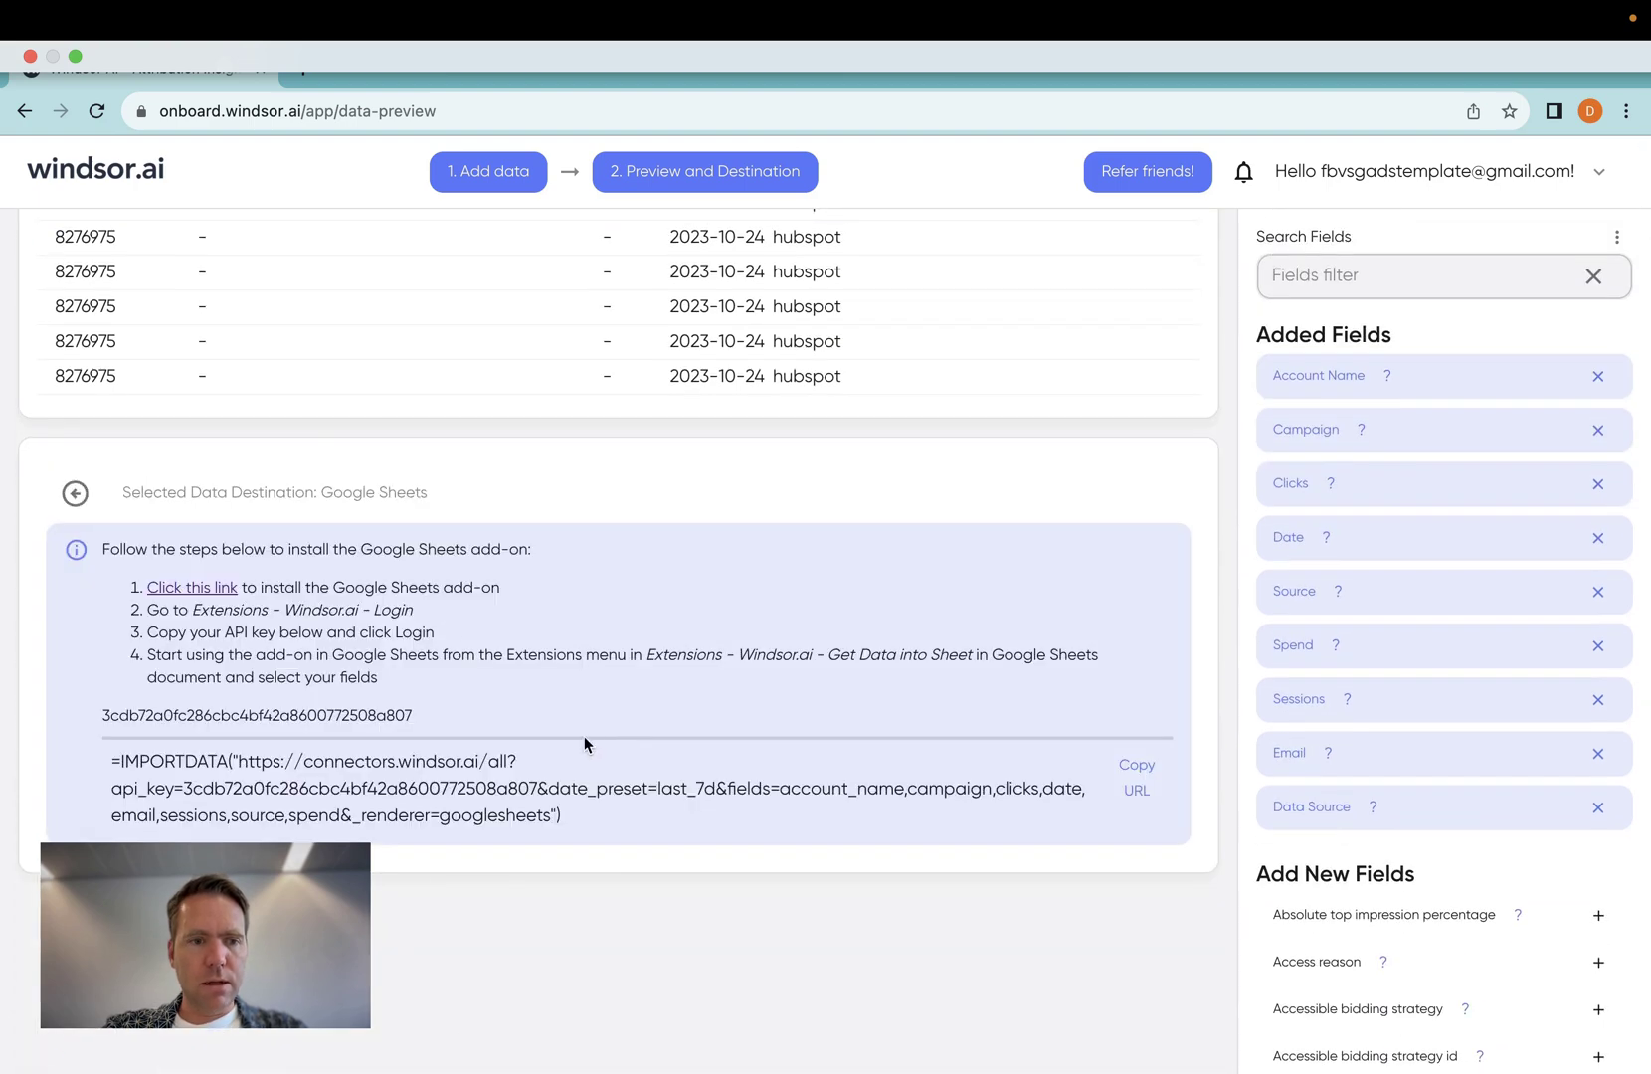
Install the Windsor.ai add-on for Google Sheets, allow its permissions and dismiss the install notice.
{"action": "left_click", "coordinate": [195, 597]}
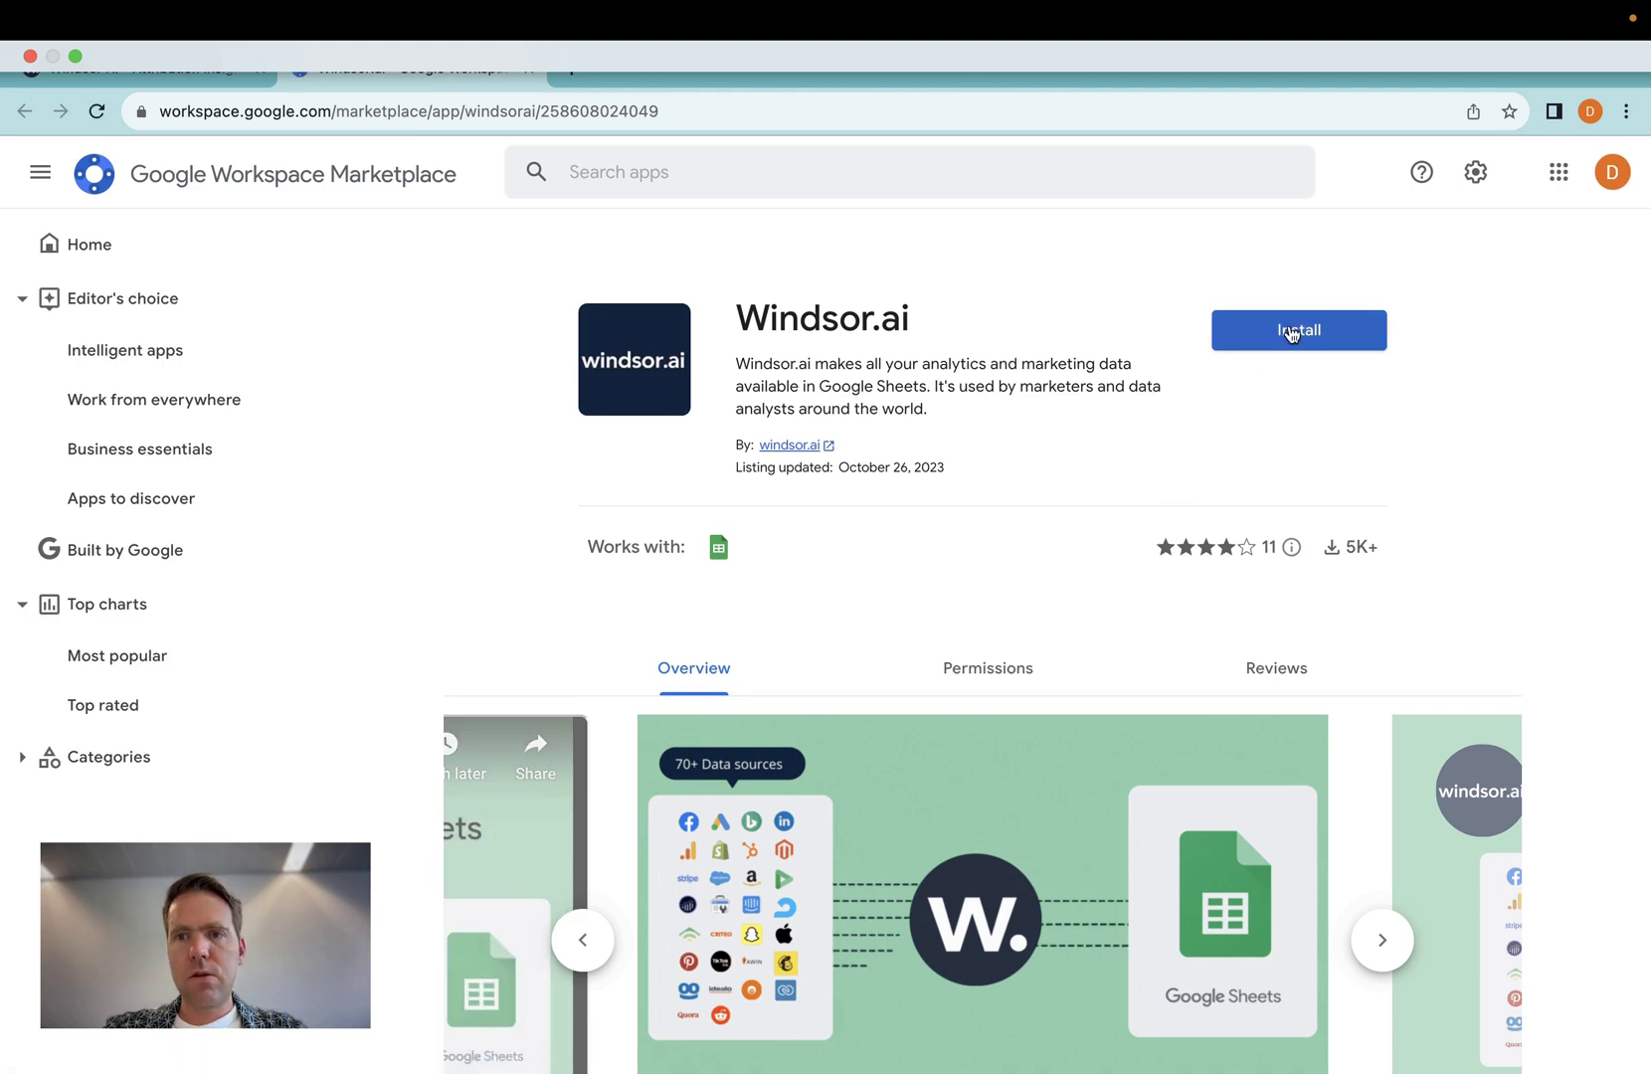
{"action": "left_click", "coordinate": [1291, 332]}
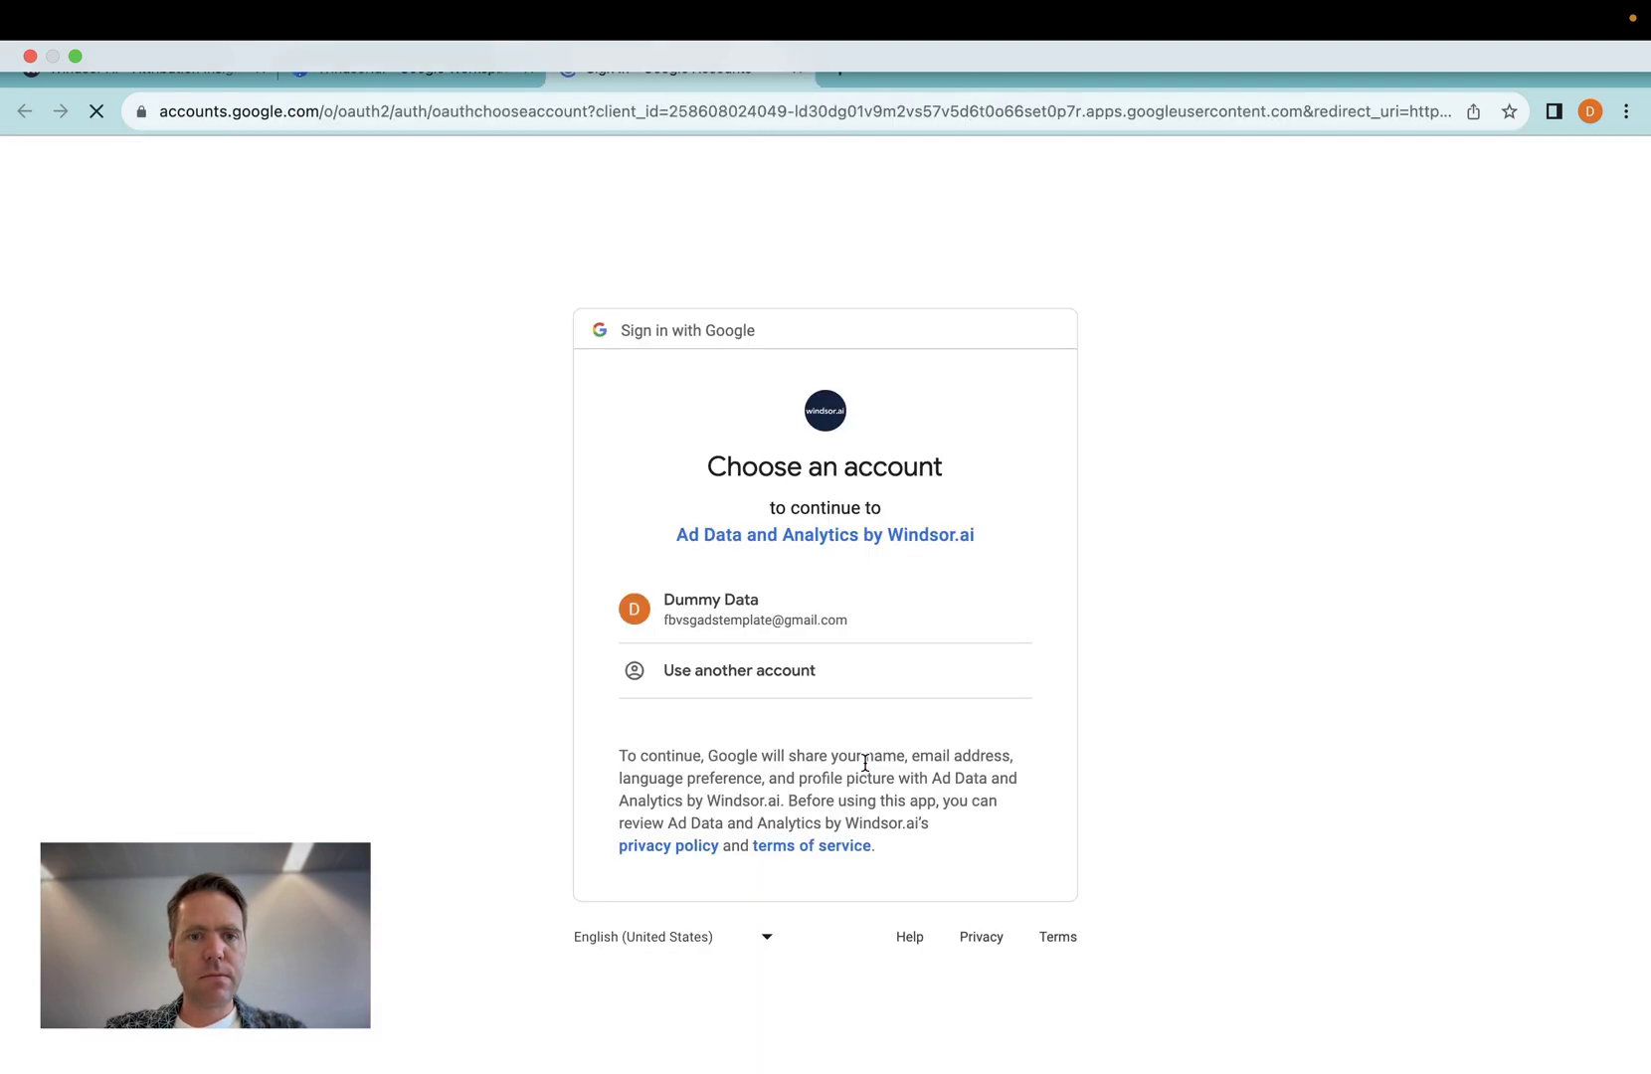
{"action": "left_click", "coordinate": [688, 603]}
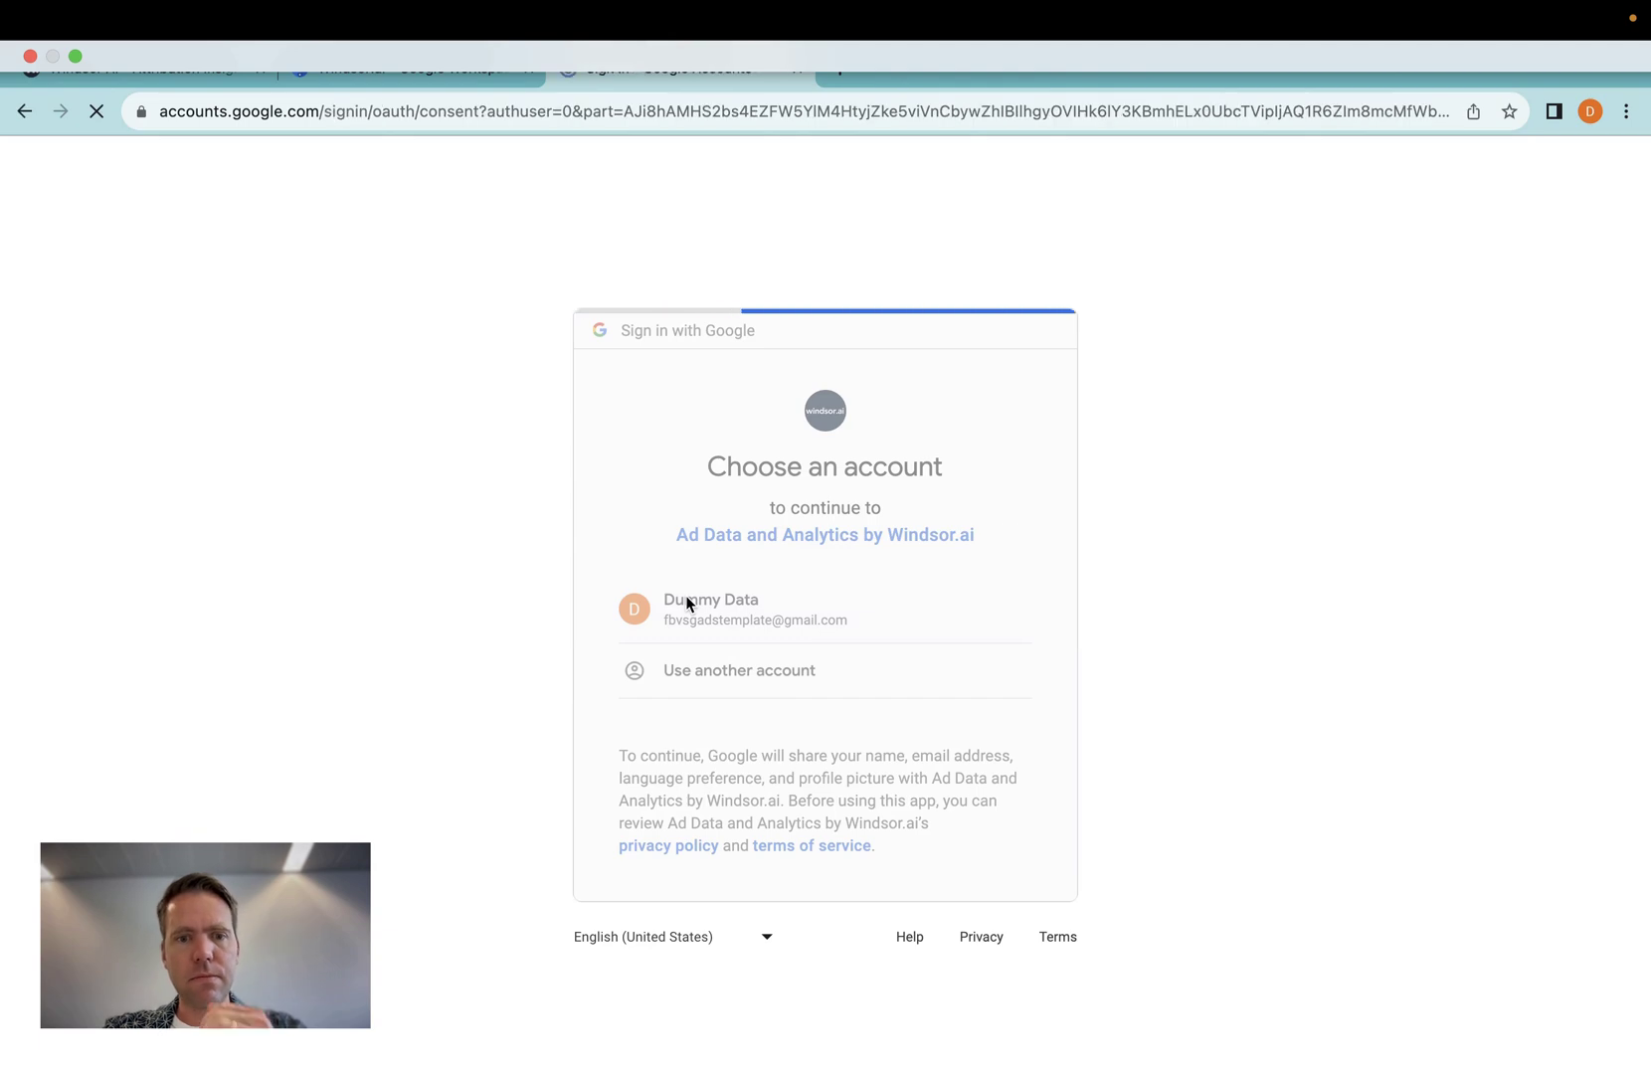
{"action": "scroll", "coordinate": [686, 603], "scroll_direction": "down", "scroll_amount": 6}
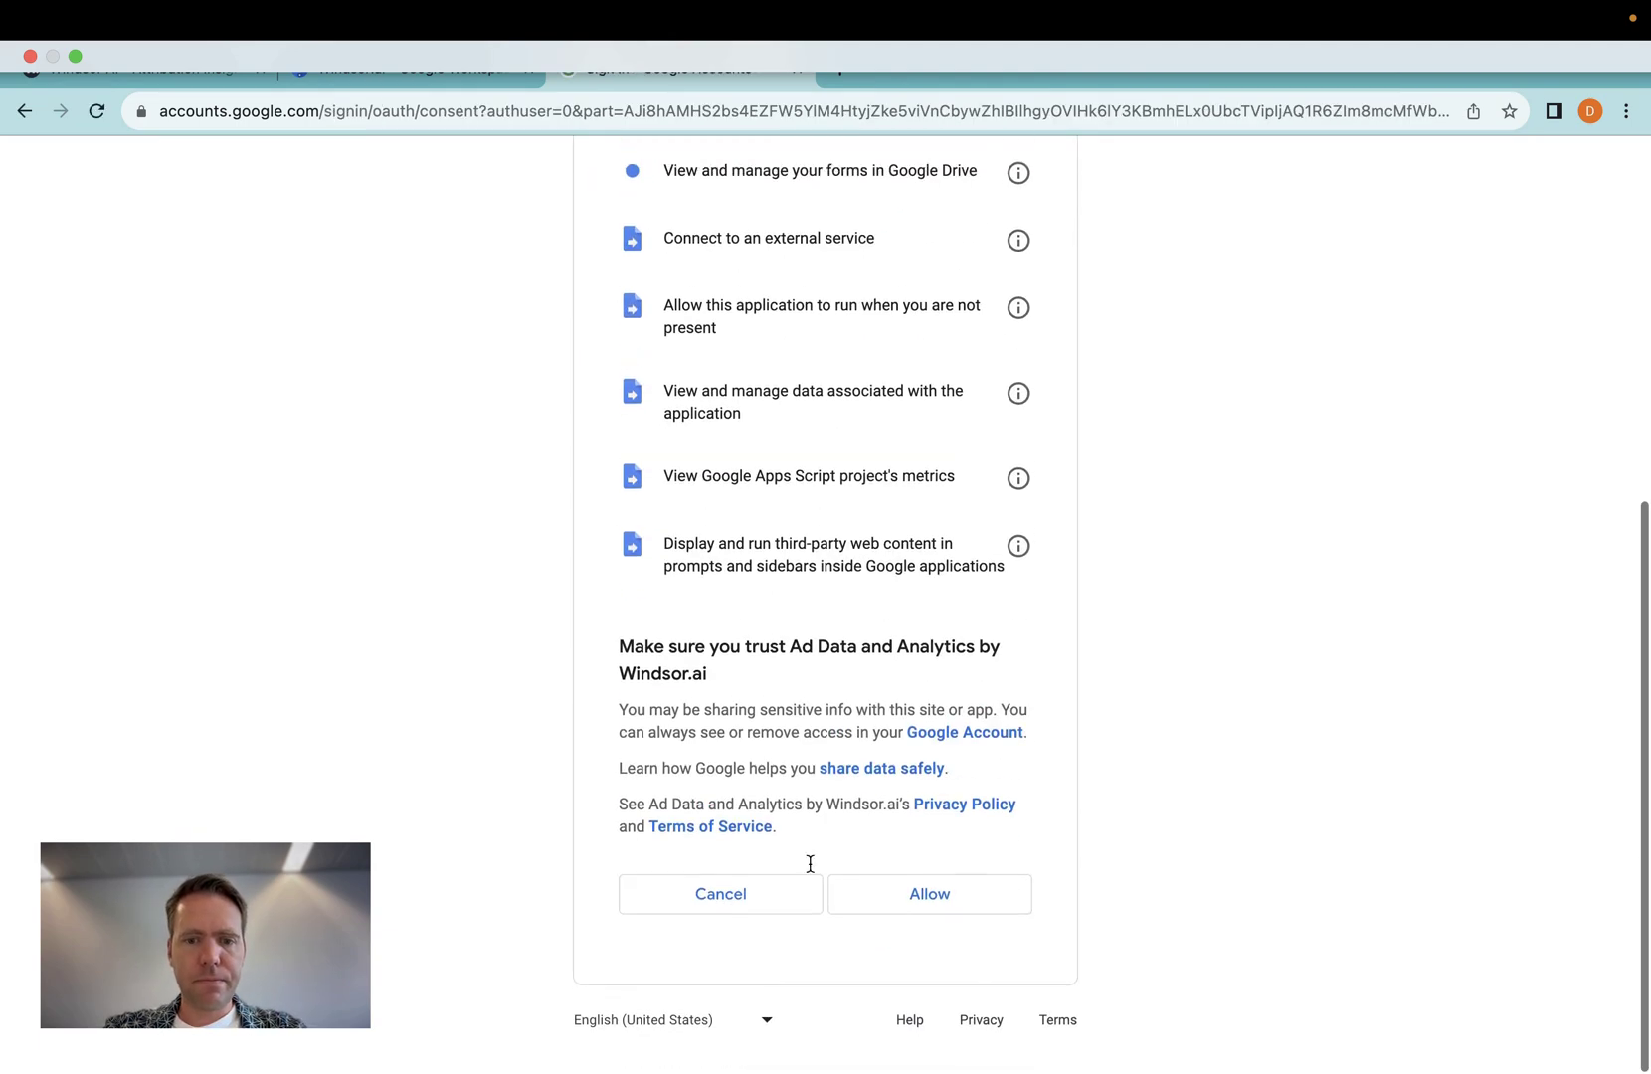
{"action": "left_click", "coordinate": [937, 920]}
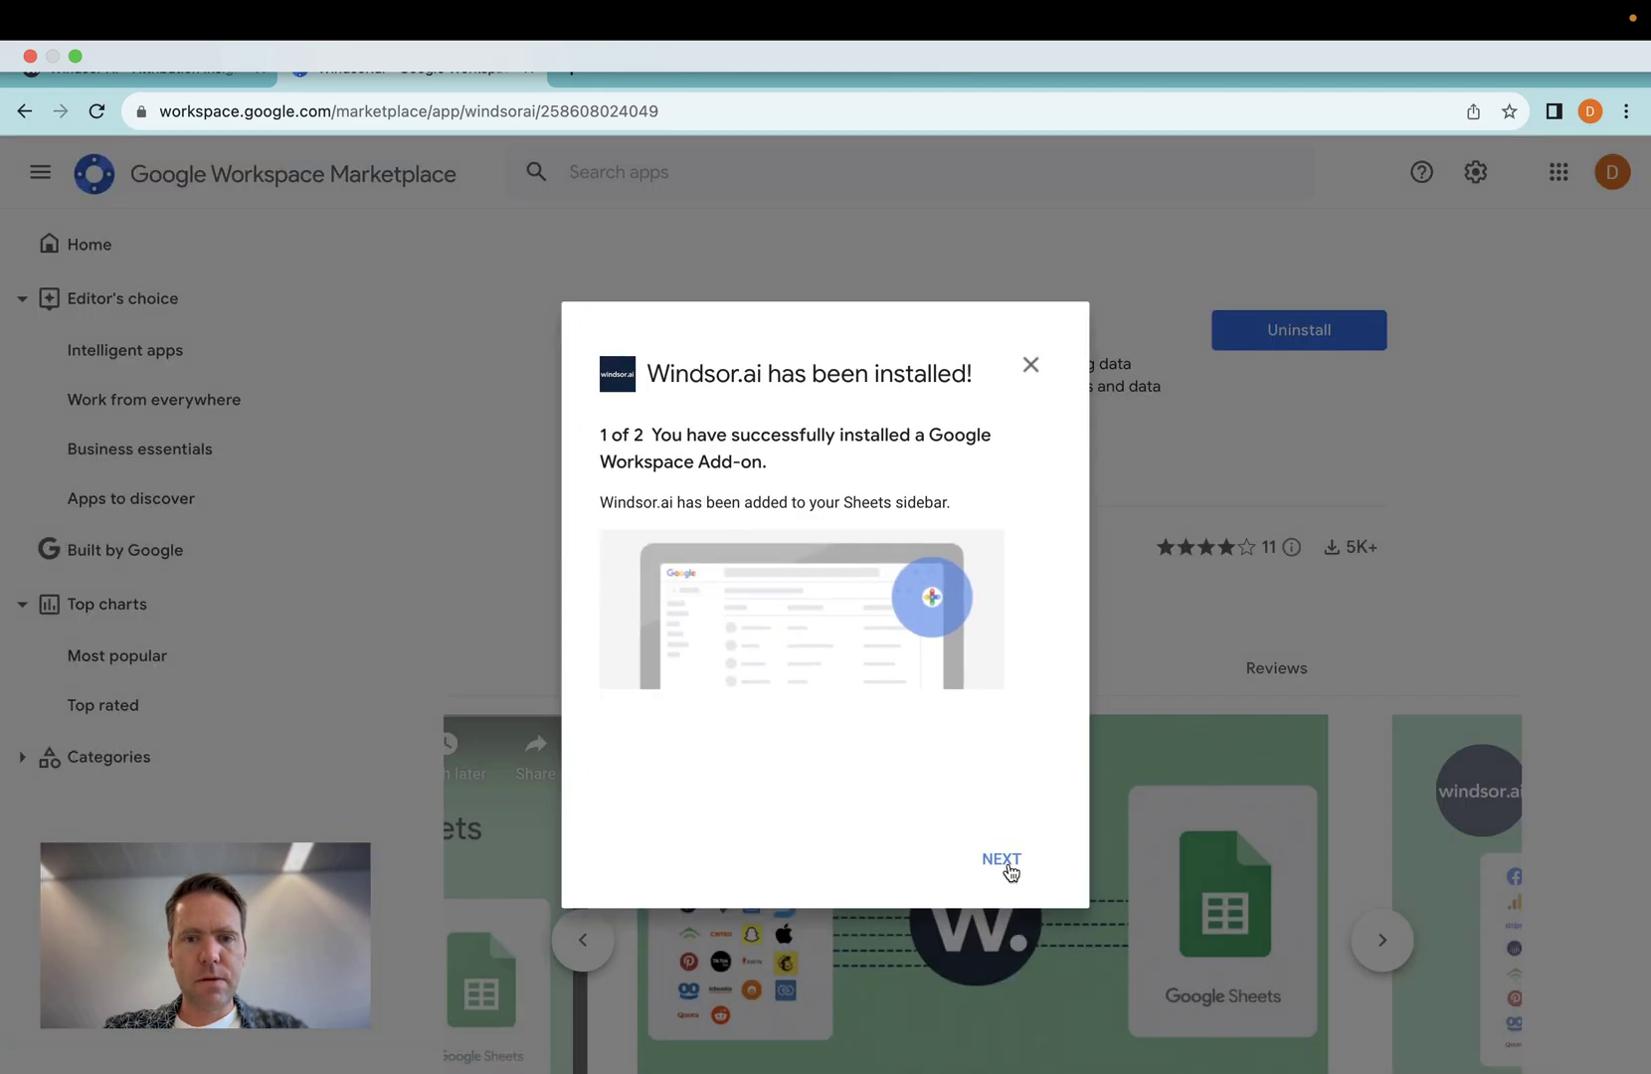
{"action": "left_click", "coordinate": [1002, 860]}
{"action": "left_click", "coordinate": [984, 859]}
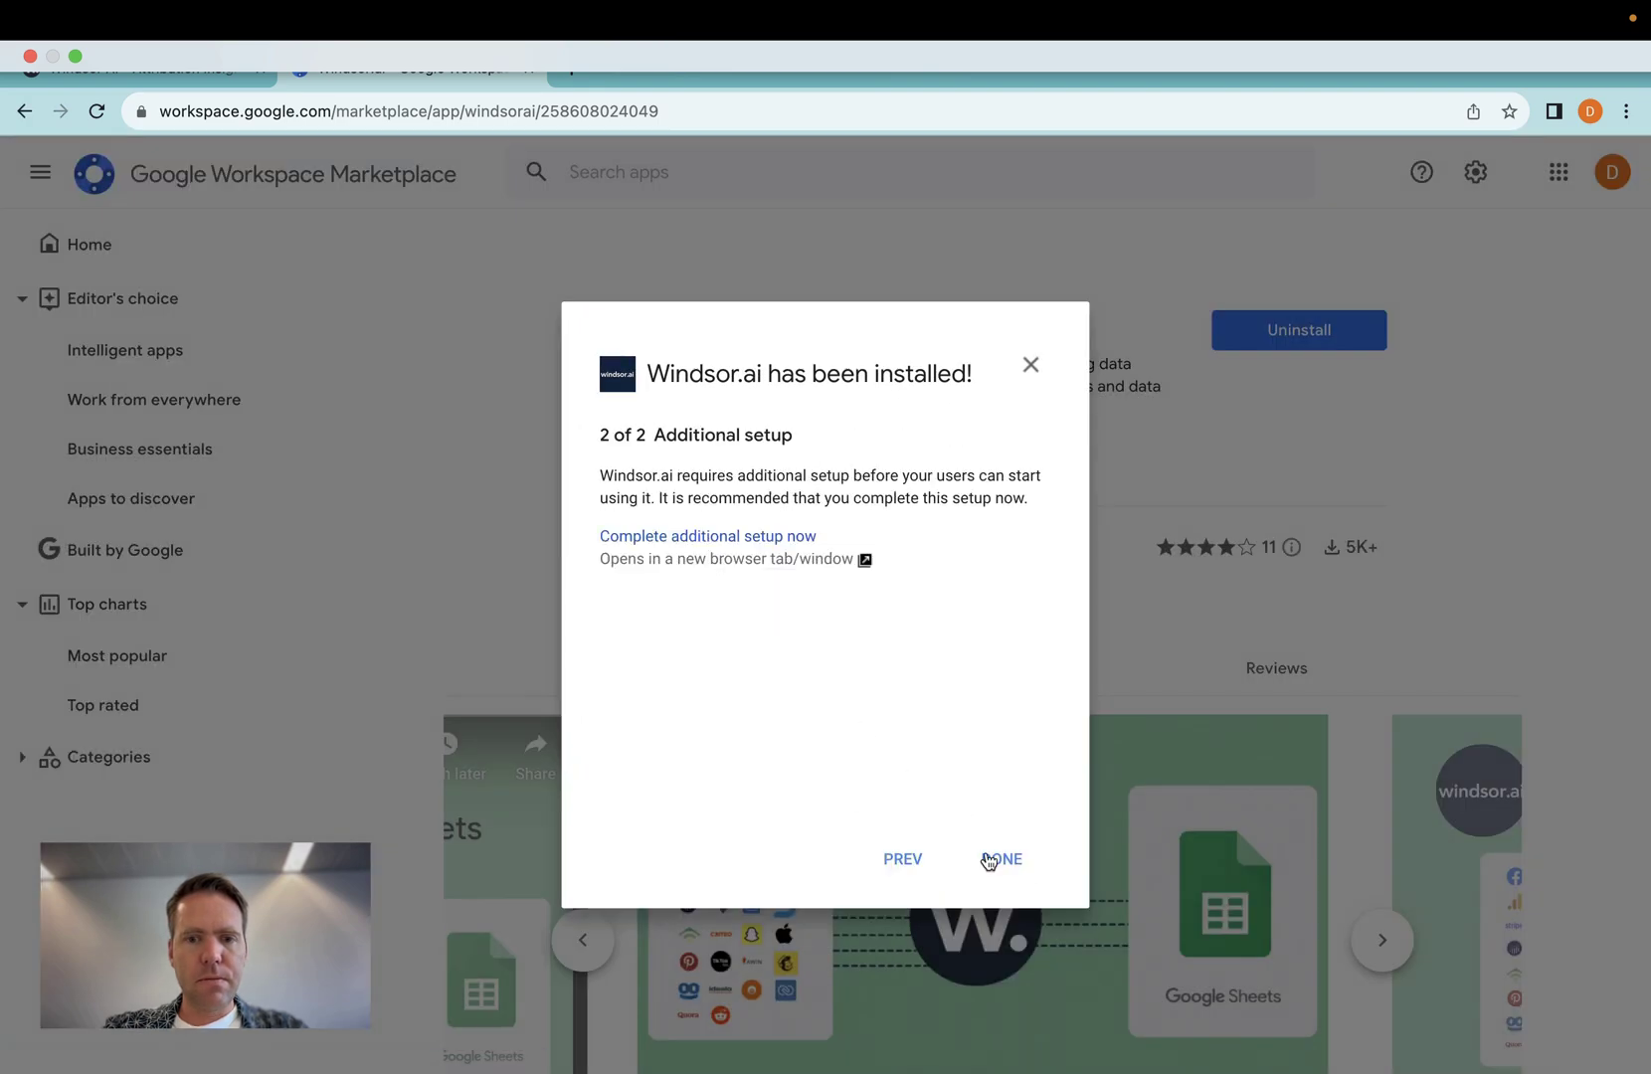
Create a new untitled spreadsheet through sheets.new in a new tab.
{"action": "key", "text": "super+t"}
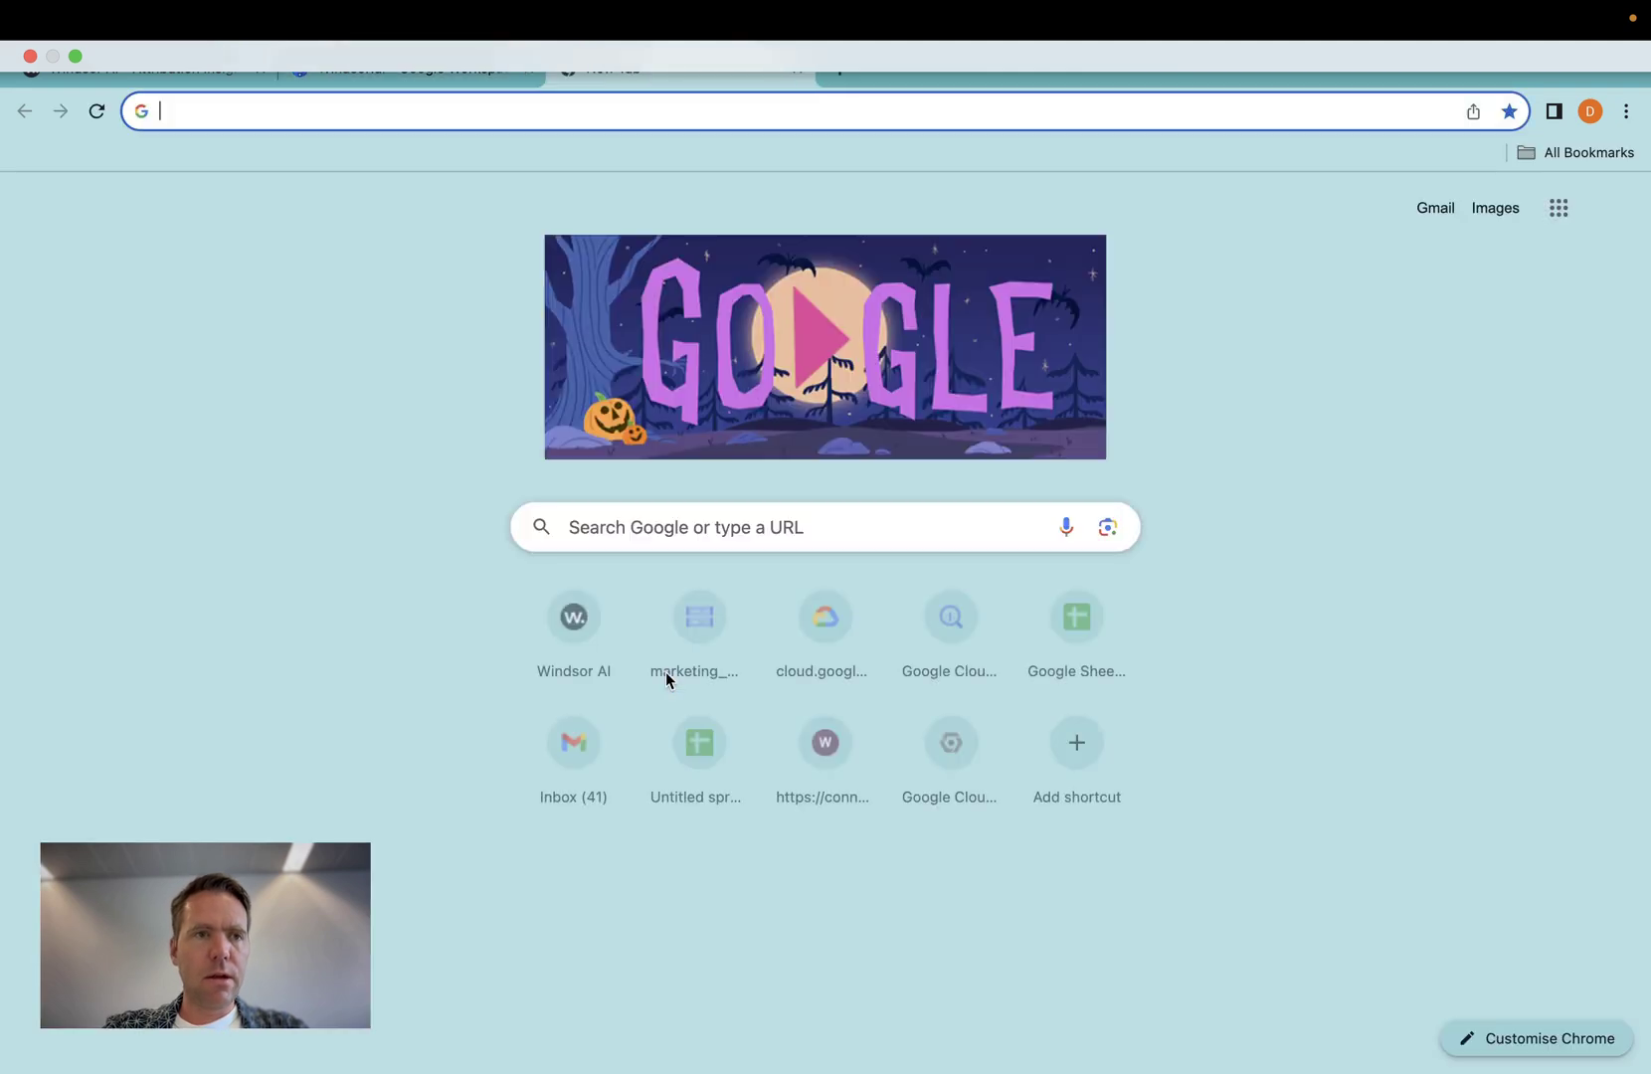
{"action": "type", "text": "sheets."}
{"action": "key", "text": "Return"}
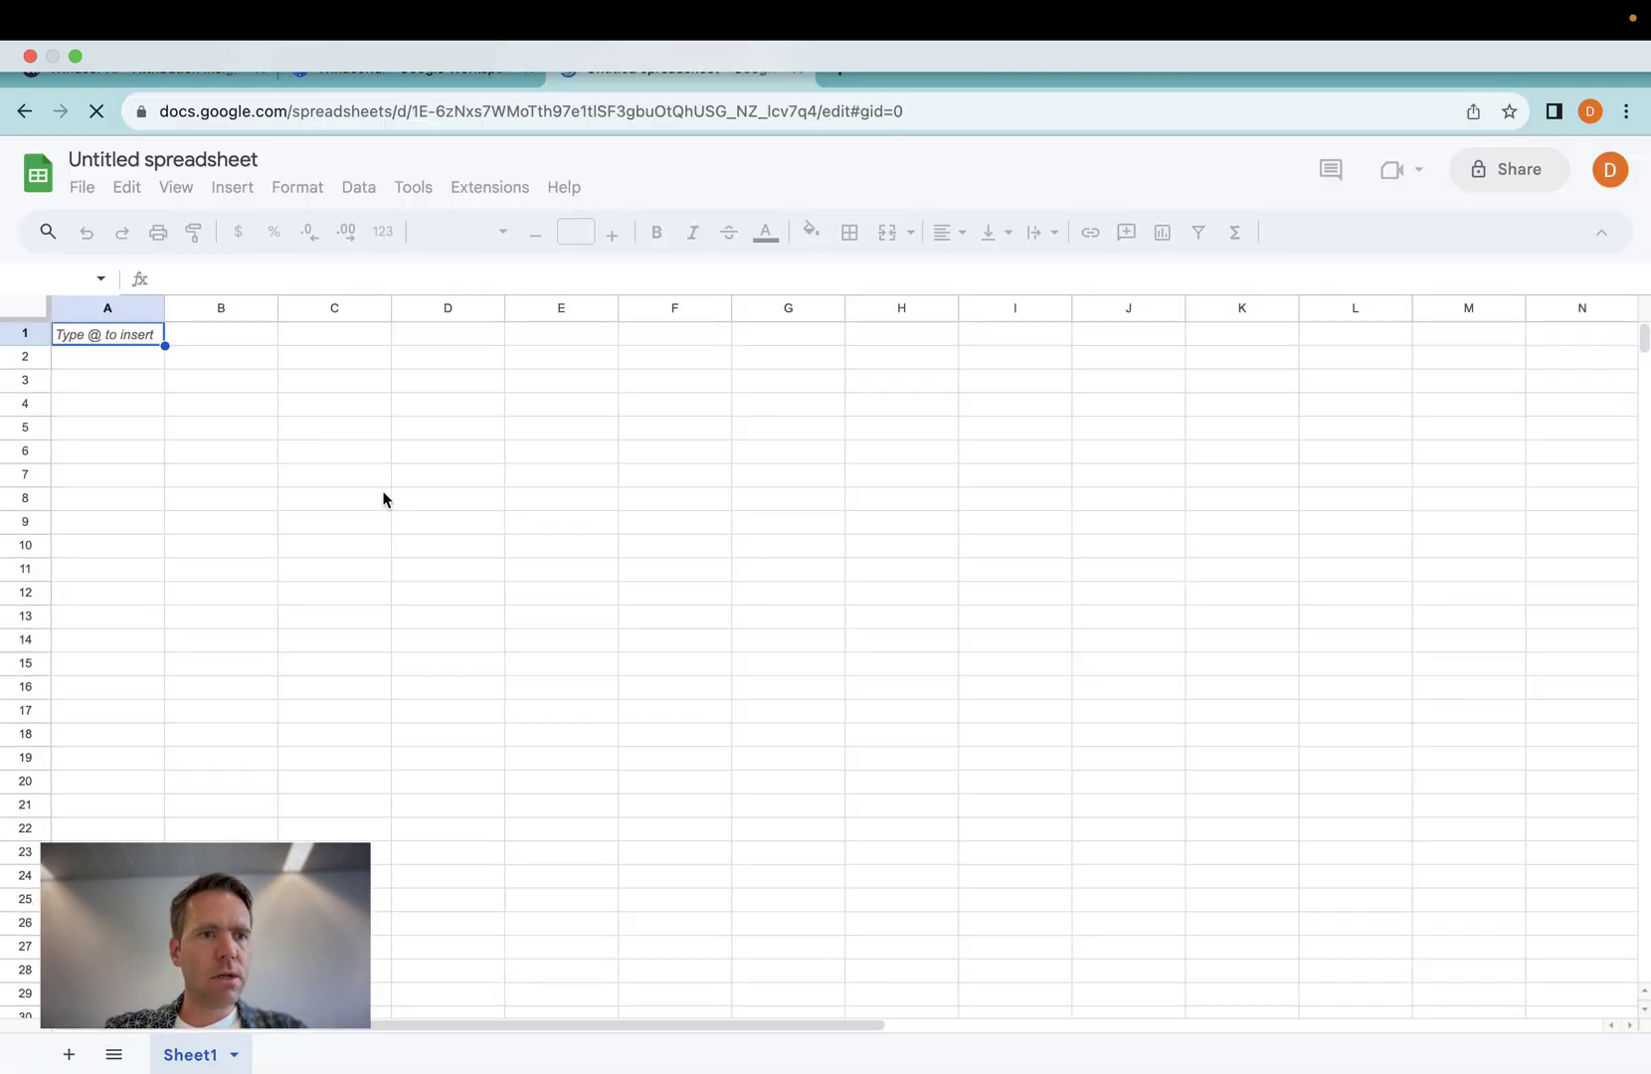
{"action": "left_click", "coordinate": [383, 497]}
Log in to the Windsor.ai add-on from Extensions and close the login confirmation.
{"action": "left_click", "coordinate": [492, 189]}
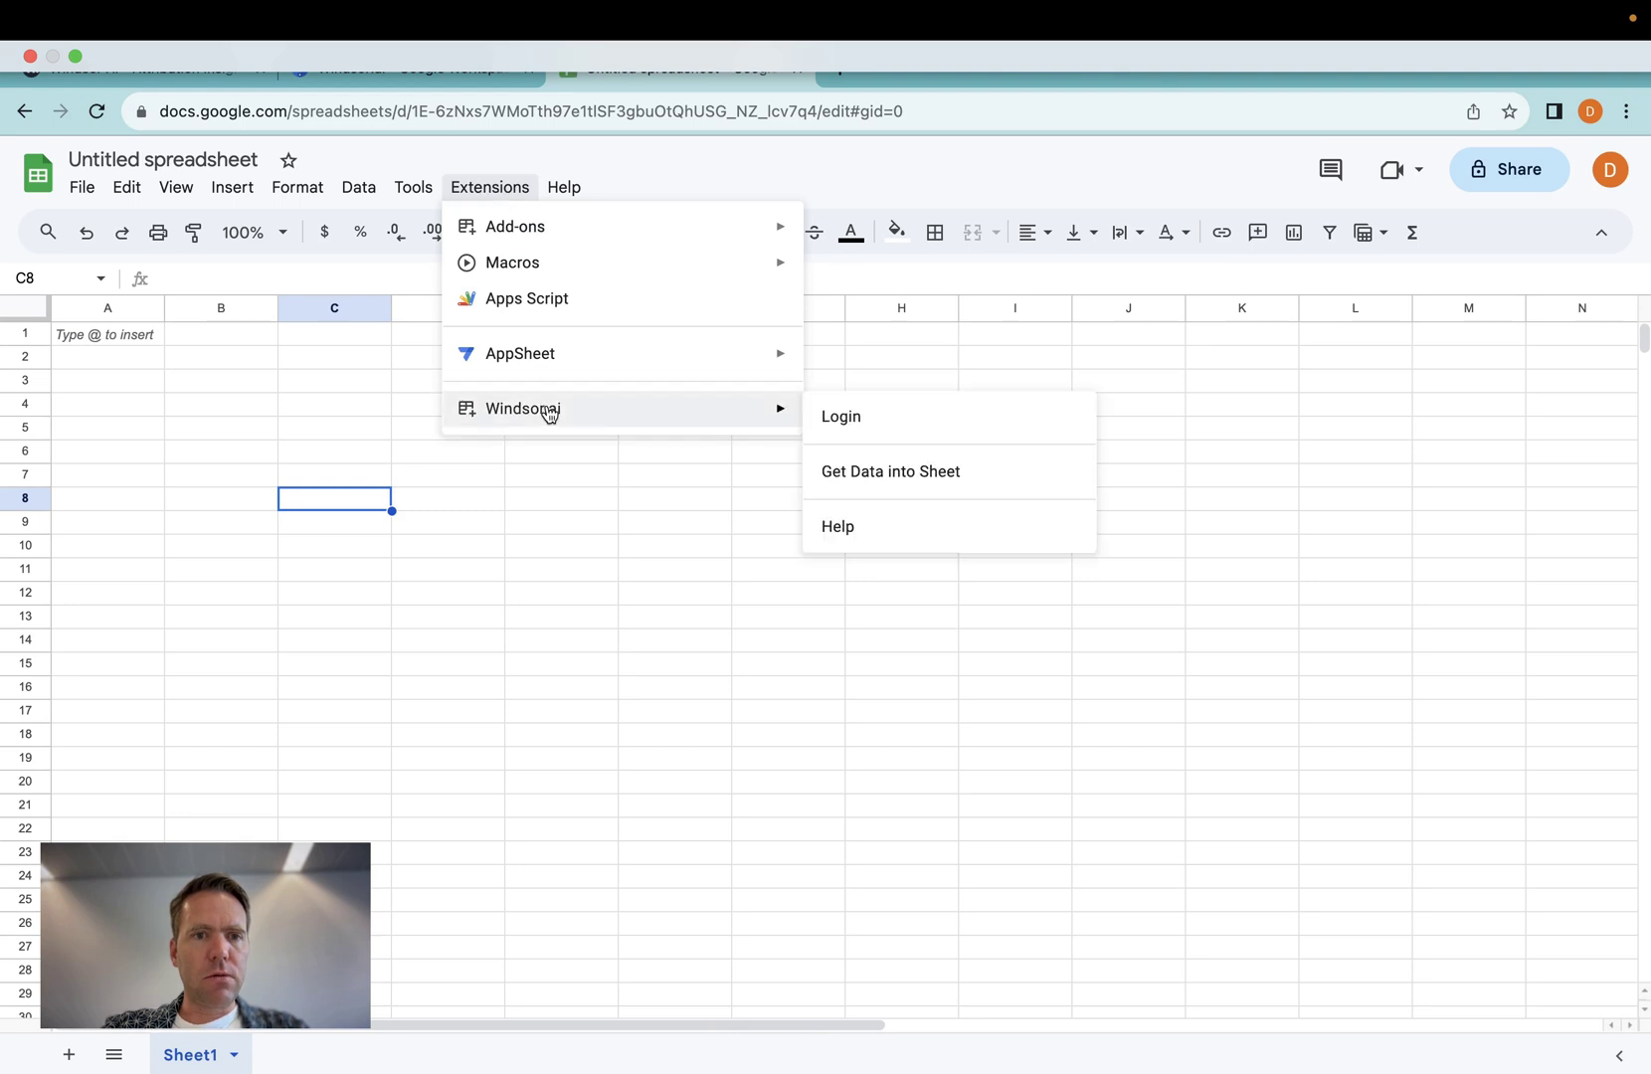
{"action": "mouse_move", "coordinate": [560, 410]}
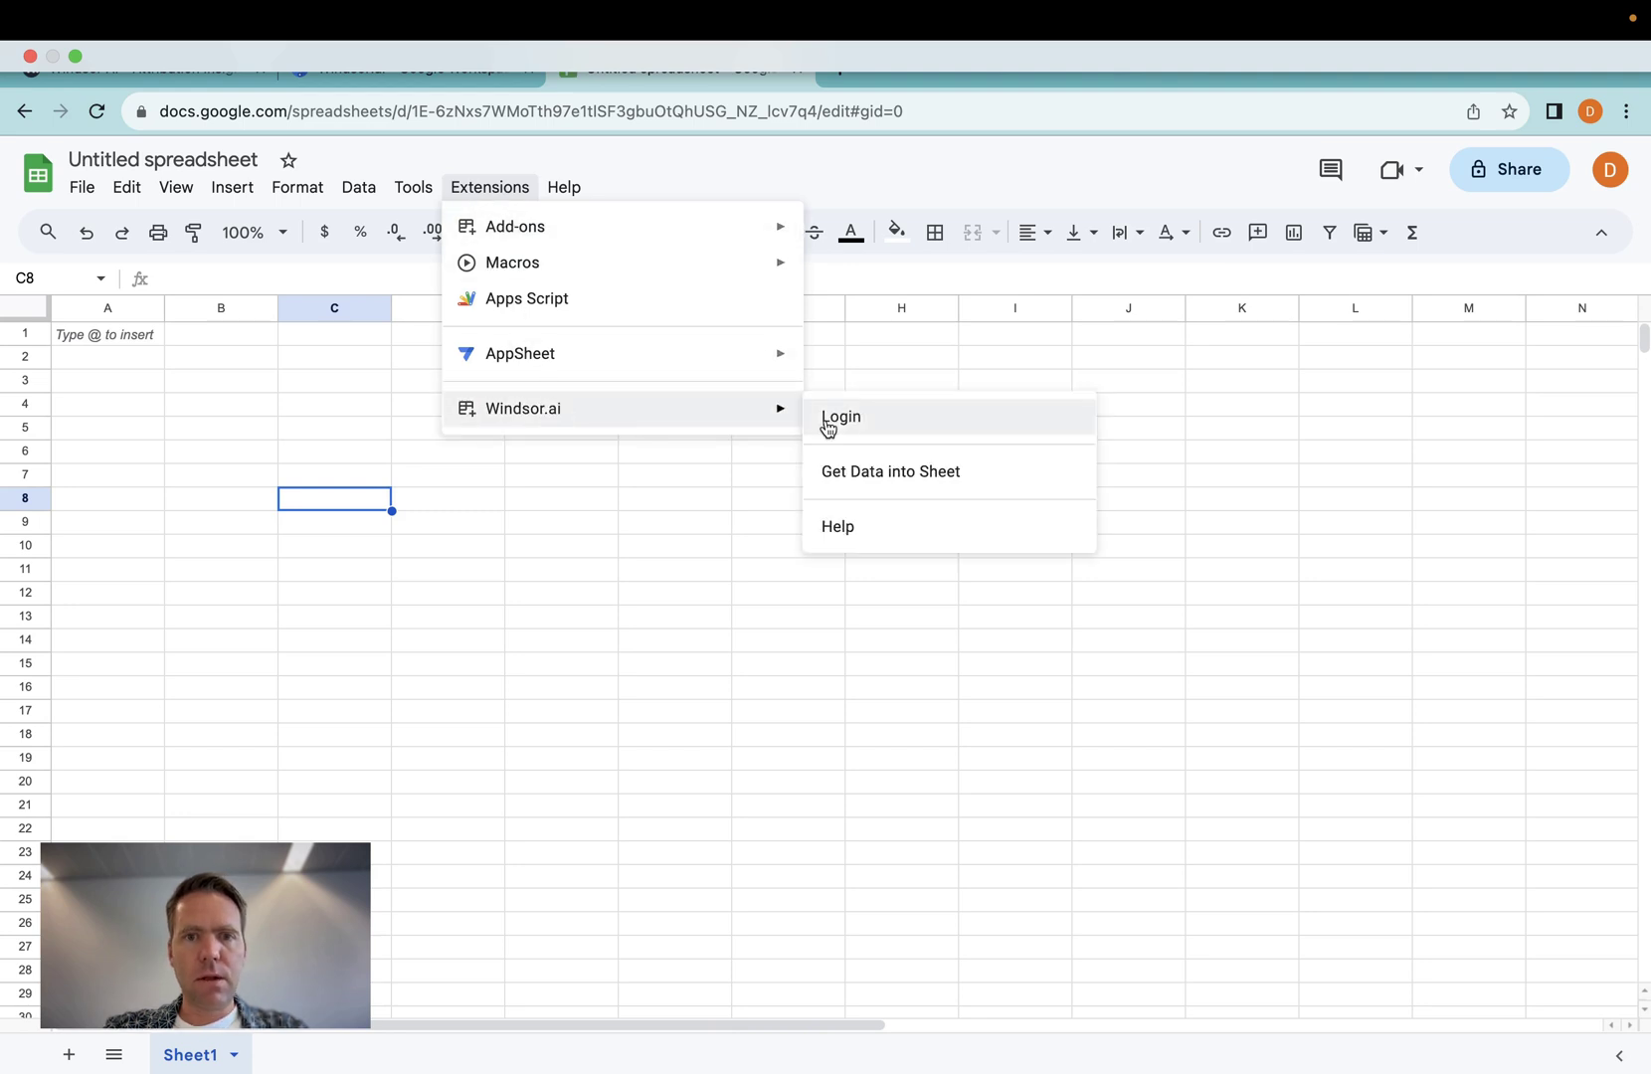
{"action": "left_click", "coordinate": [835, 418]}
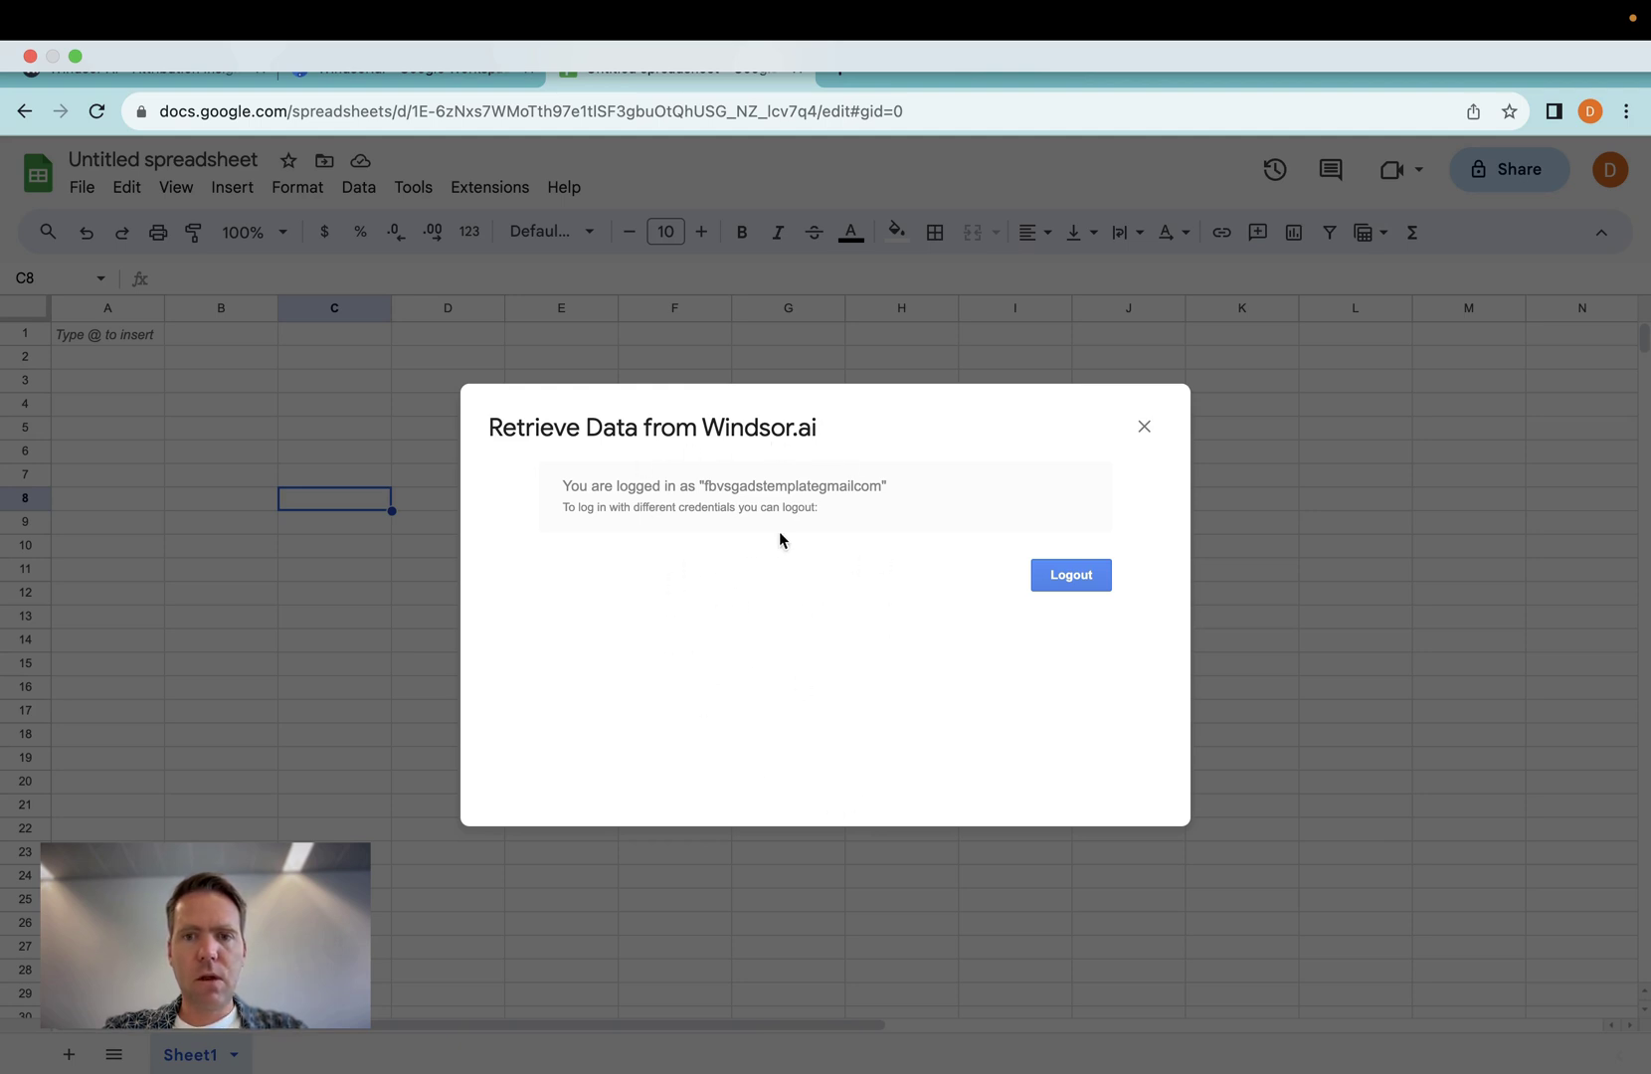
{"action": "double_click", "coordinate": [754, 483]}
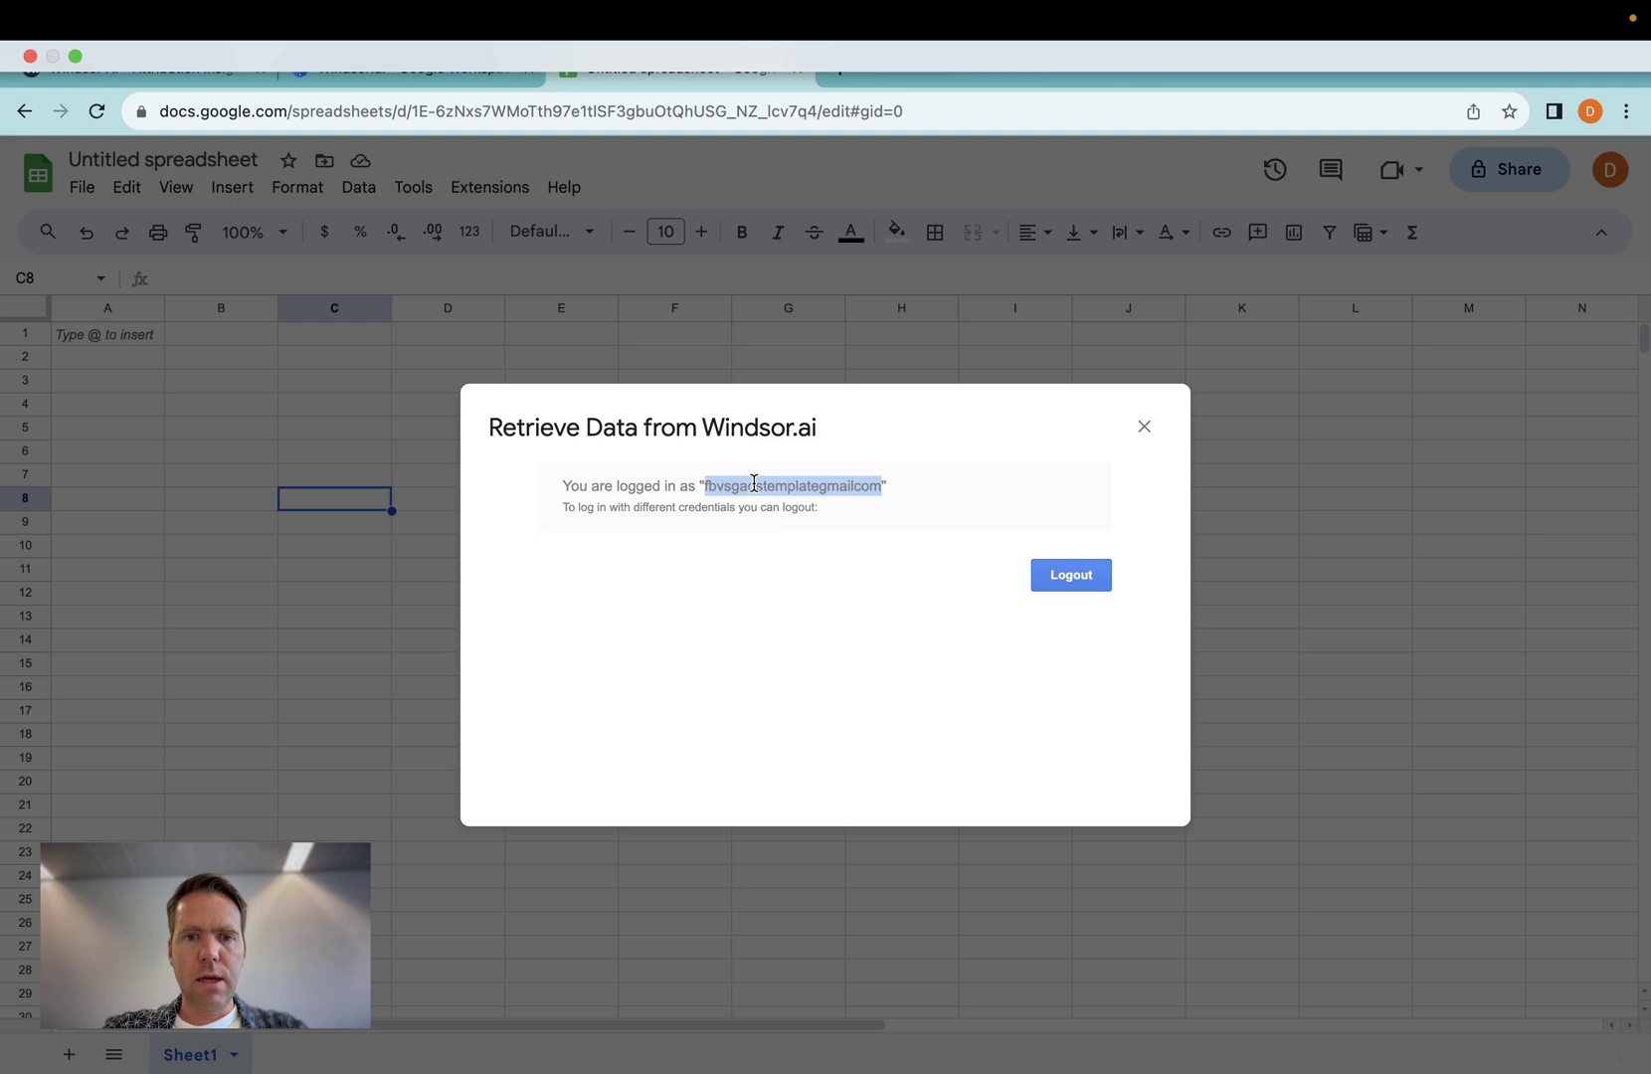
{"action": "left_click", "coordinate": [1144, 425]}
{"action": "left_click", "coordinate": [473, 194]}
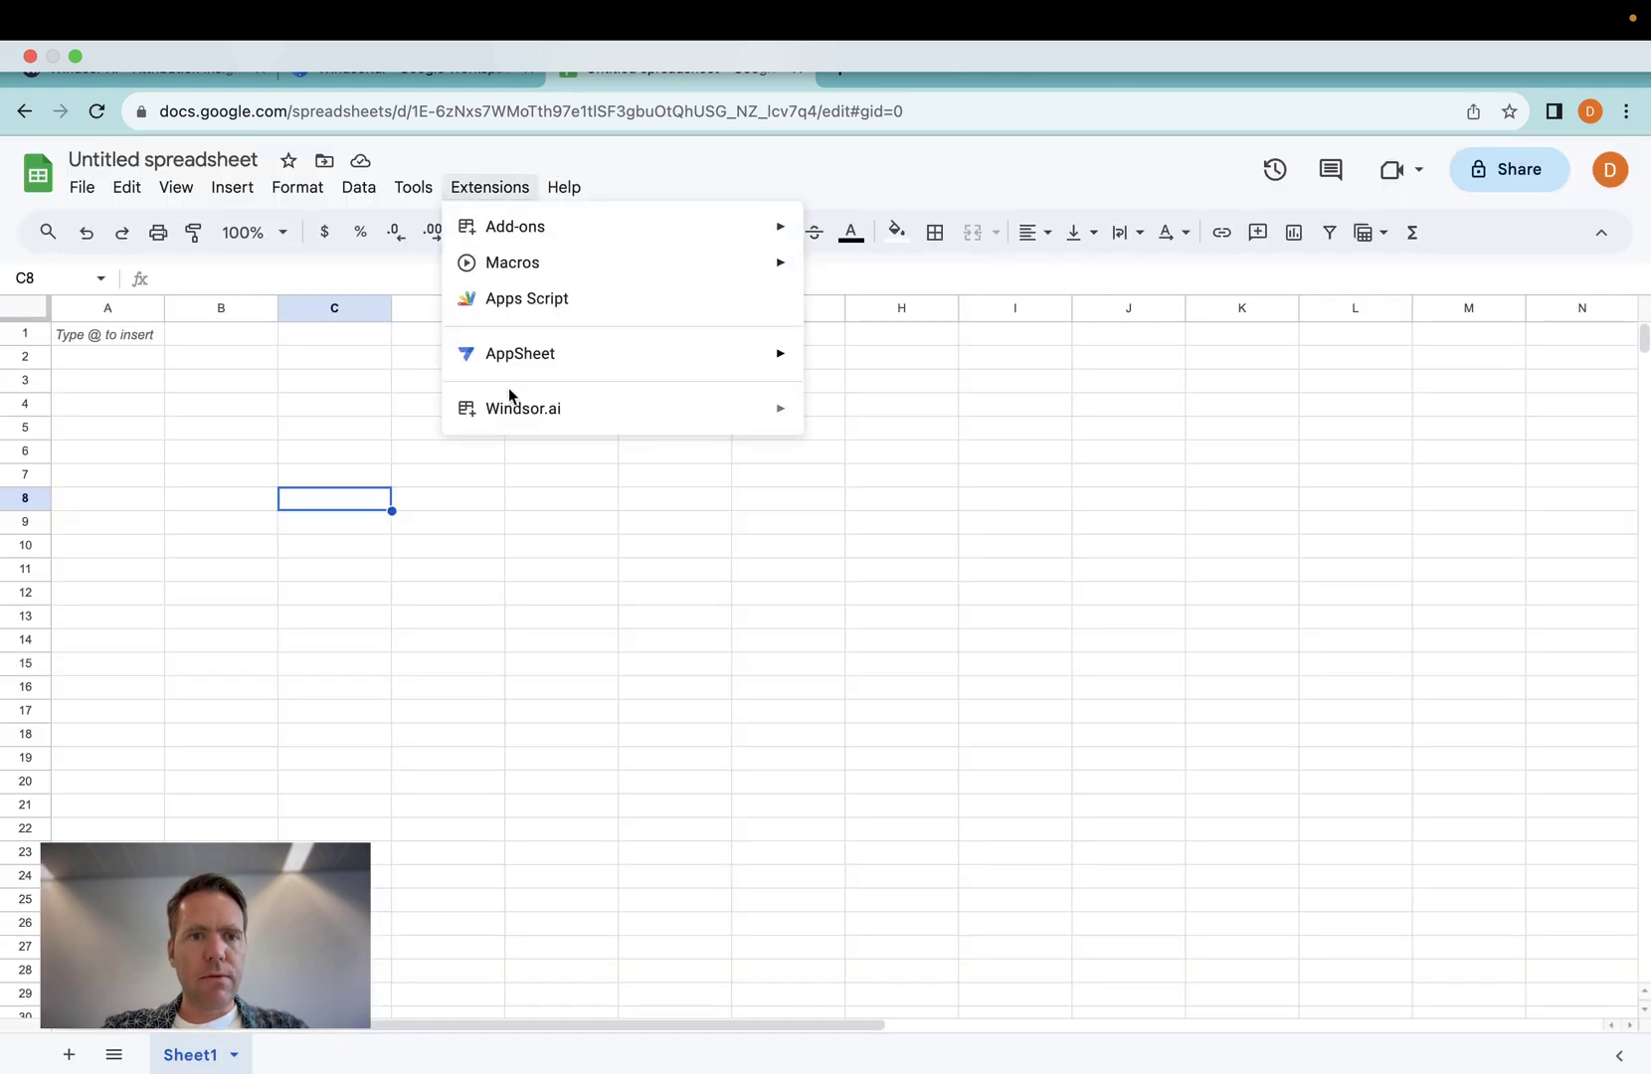
Start a new Windsor.ai data query named 'FB test data pulling'.
{"action": "mouse_move", "coordinate": [512, 413]}
{"action": "left_click", "coordinate": [906, 472]}
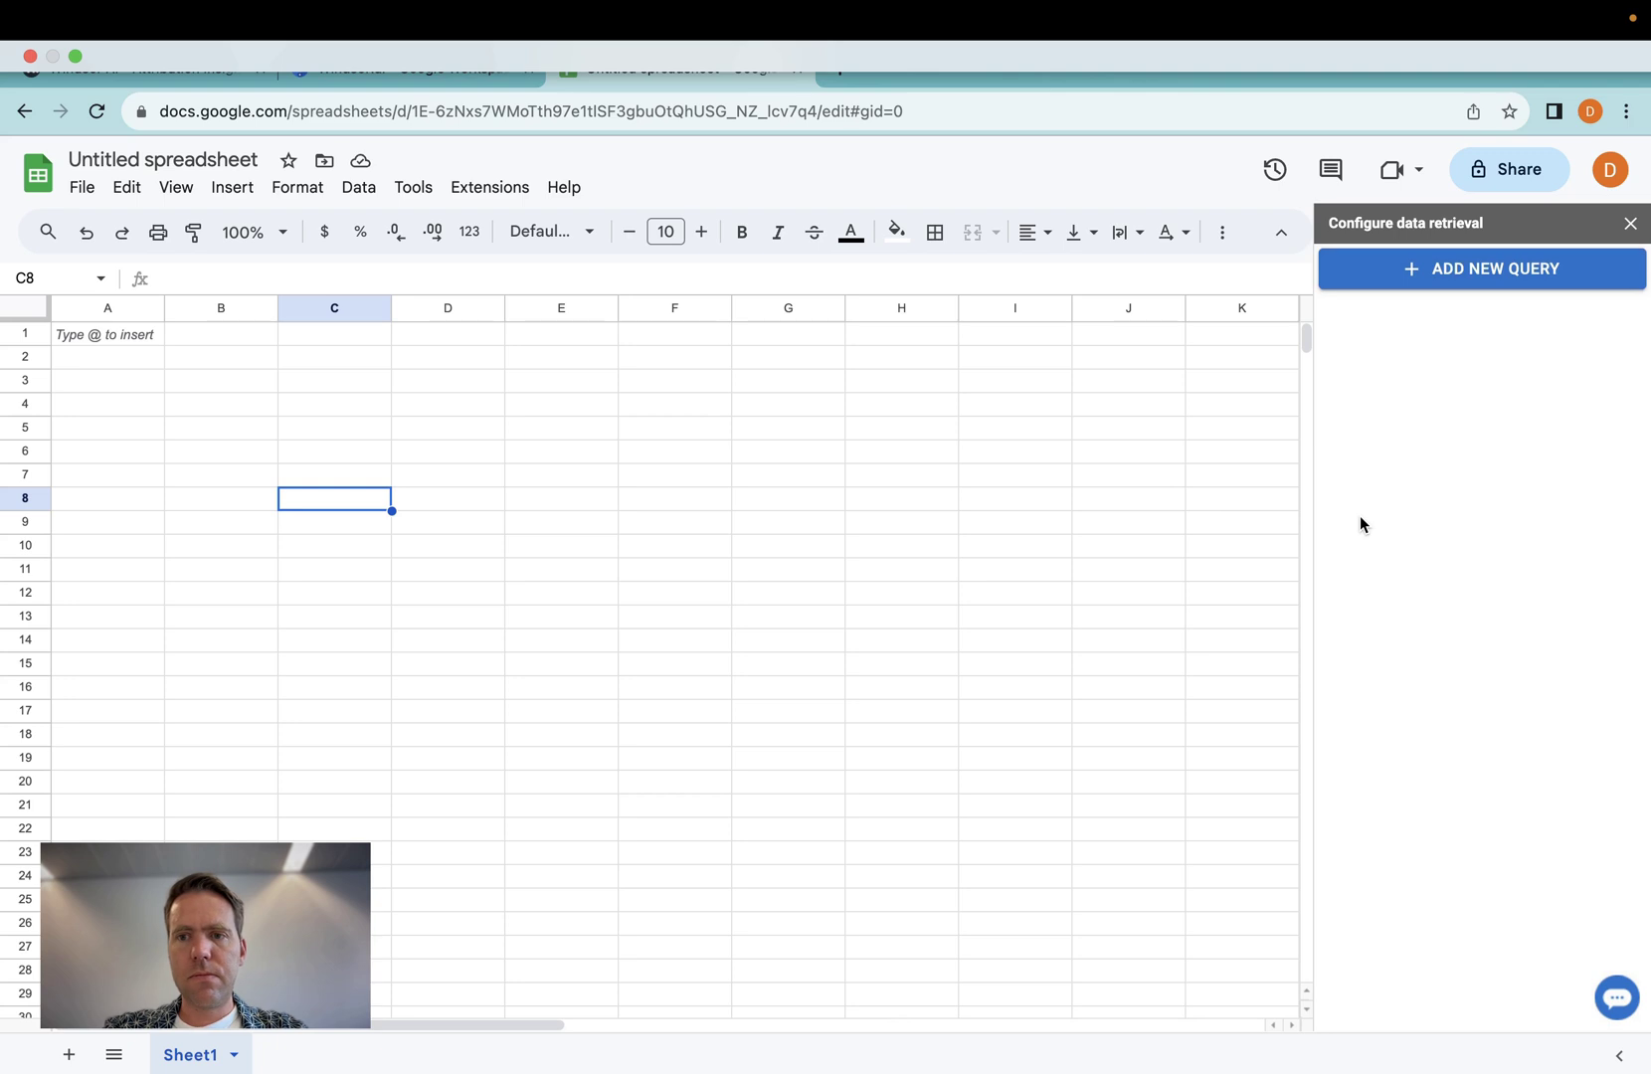
{"action": "left_click", "coordinate": [1510, 267]}
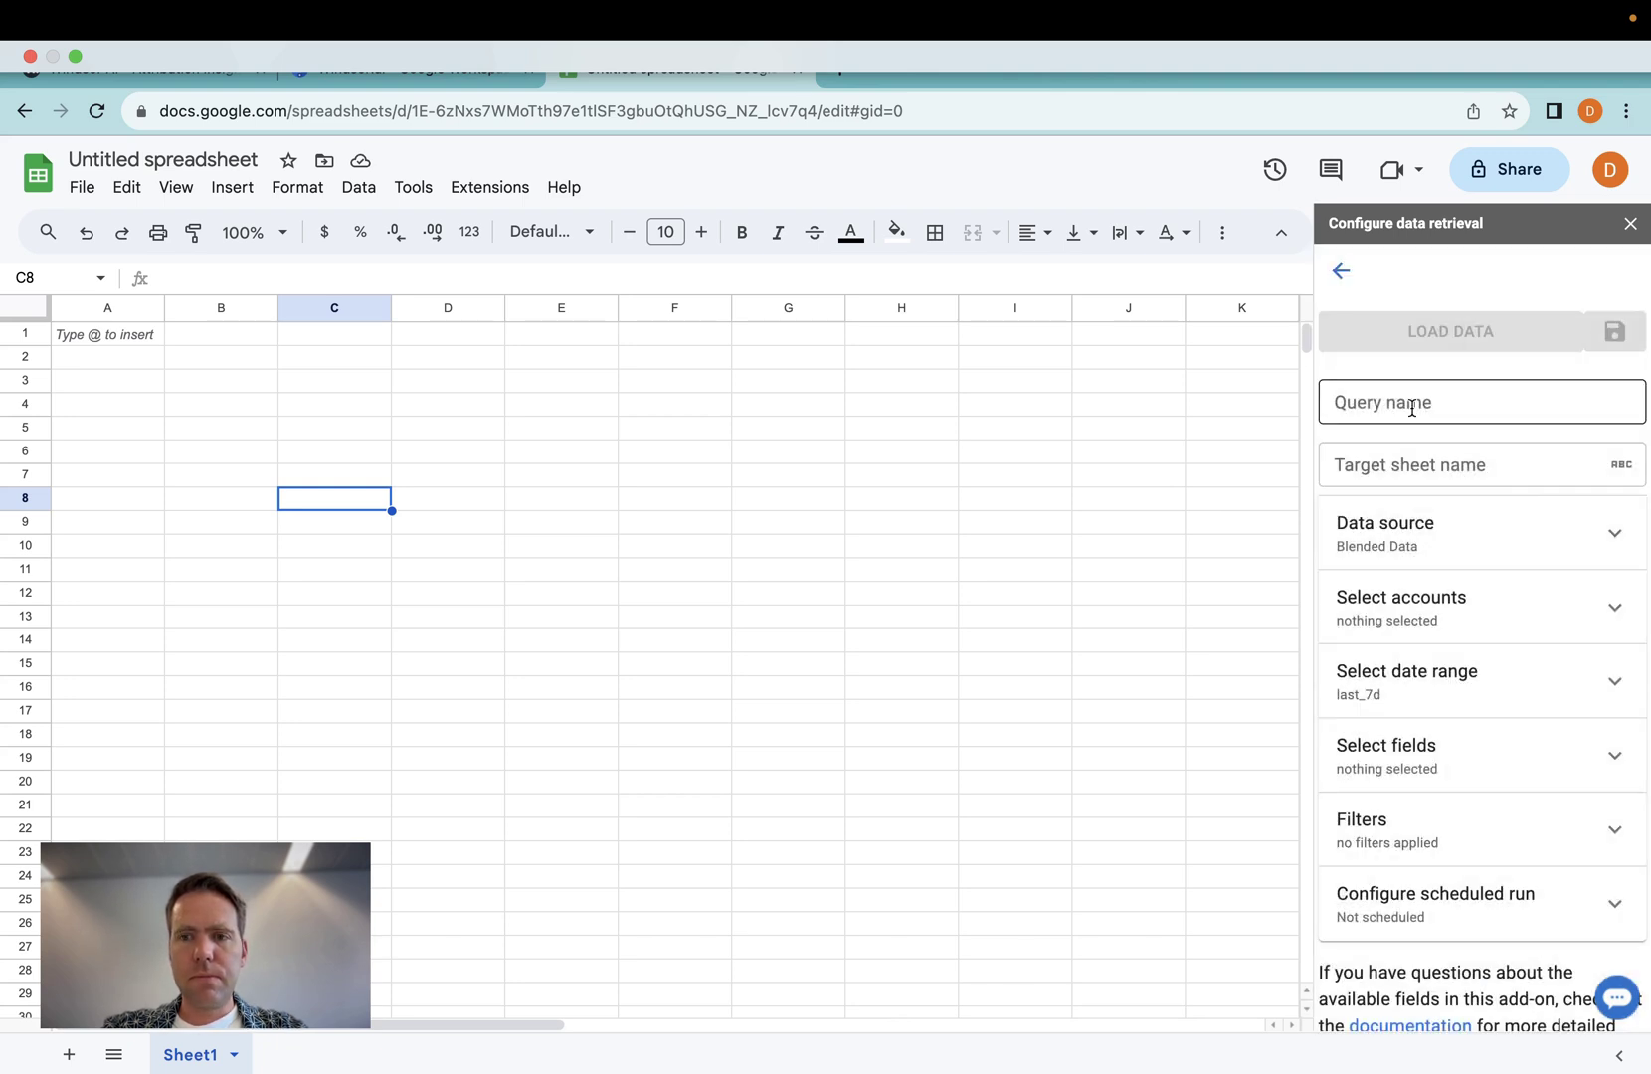
{"action": "left_click", "coordinate": [1412, 408]}
{"action": "type", "text": "F"}
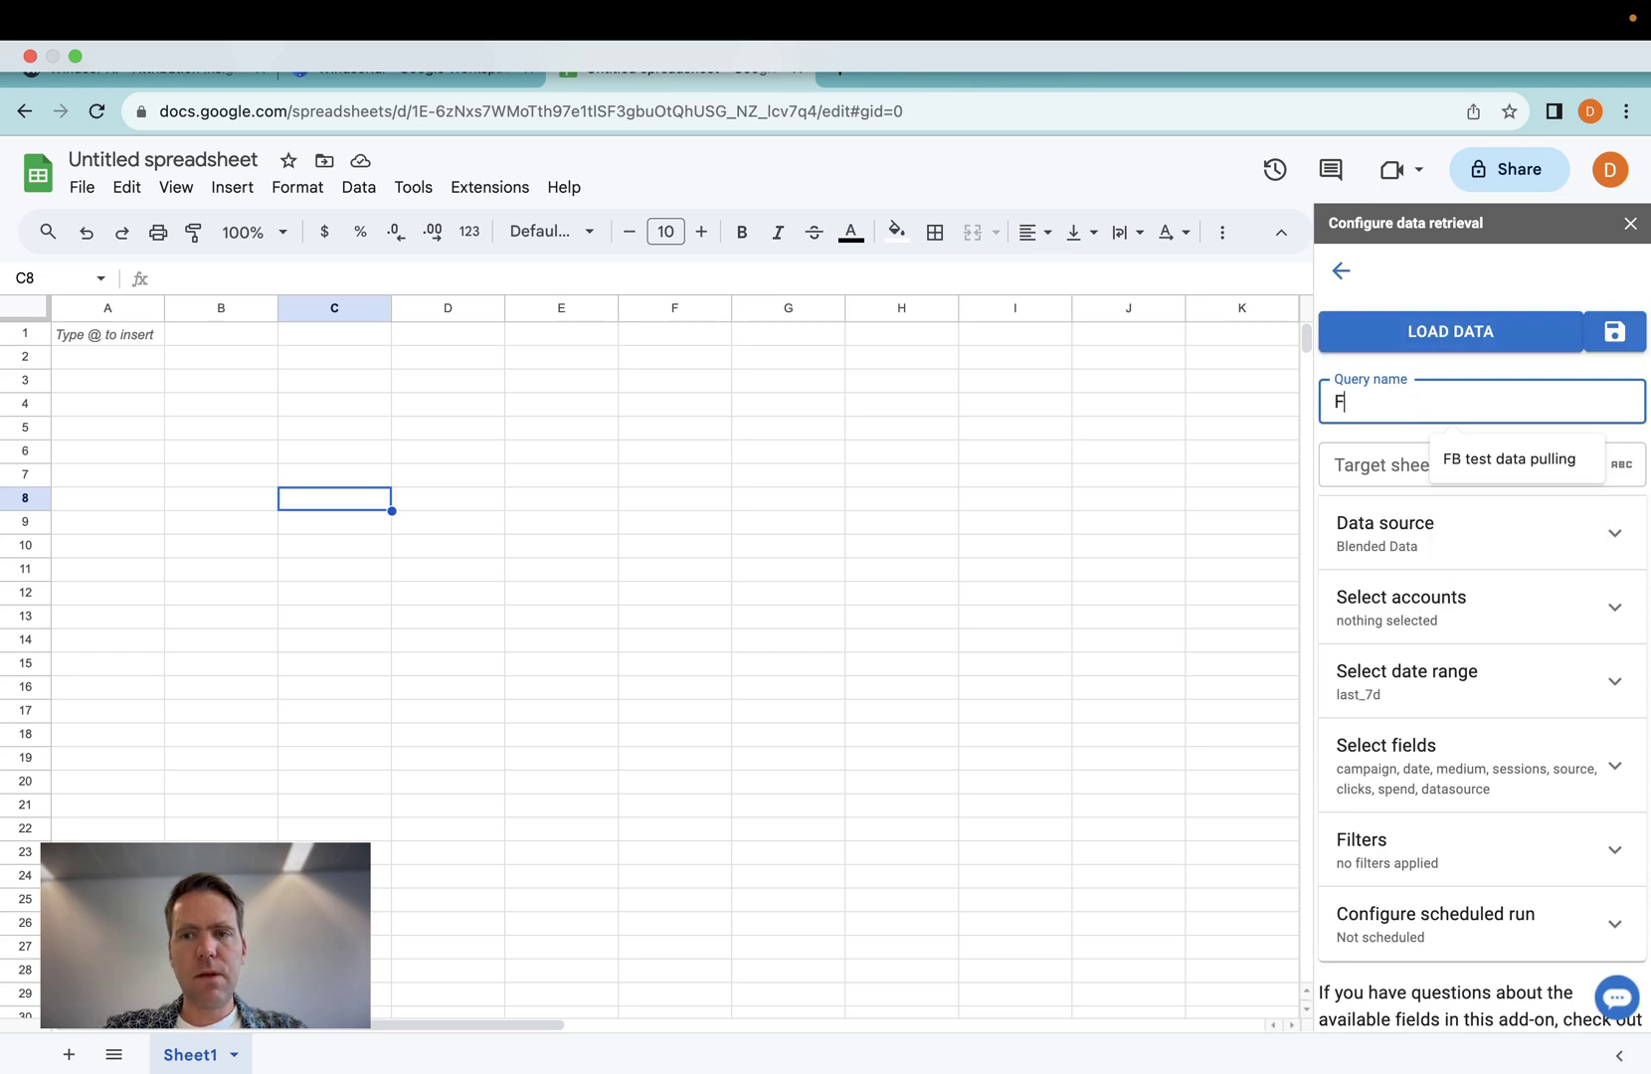
{"action": "type", "text": "B test"}
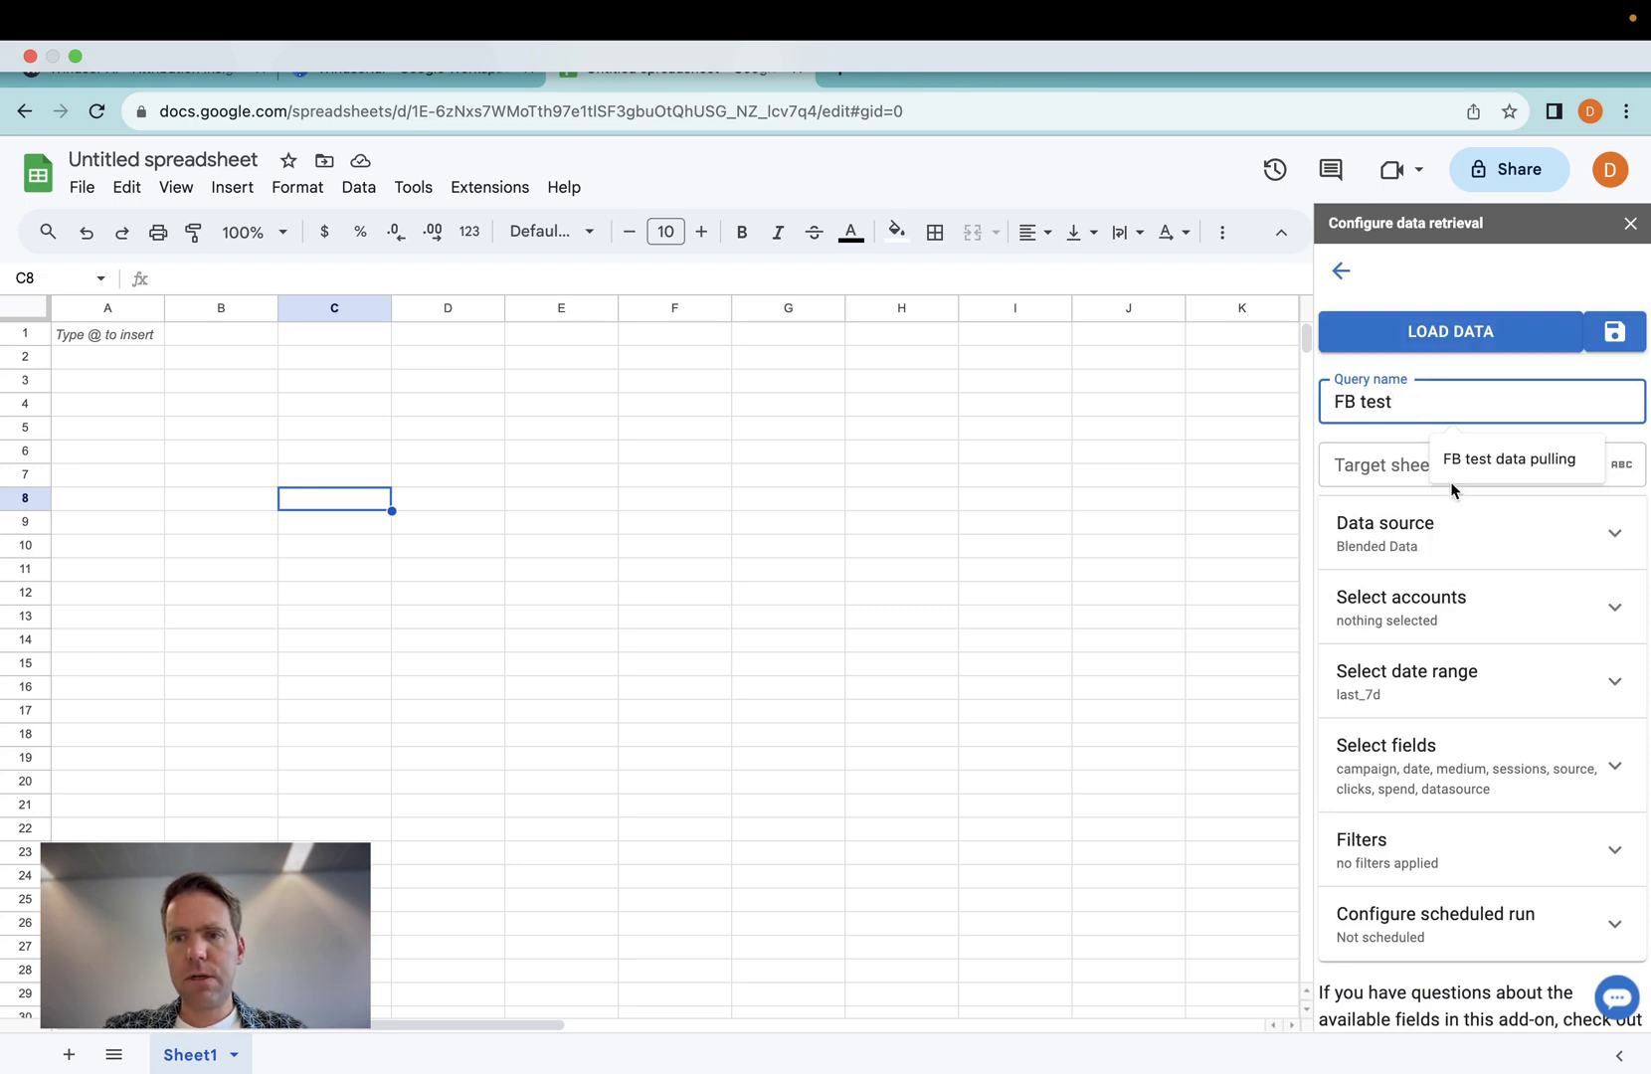
{"action": "left_click", "coordinate": [1457, 465]}
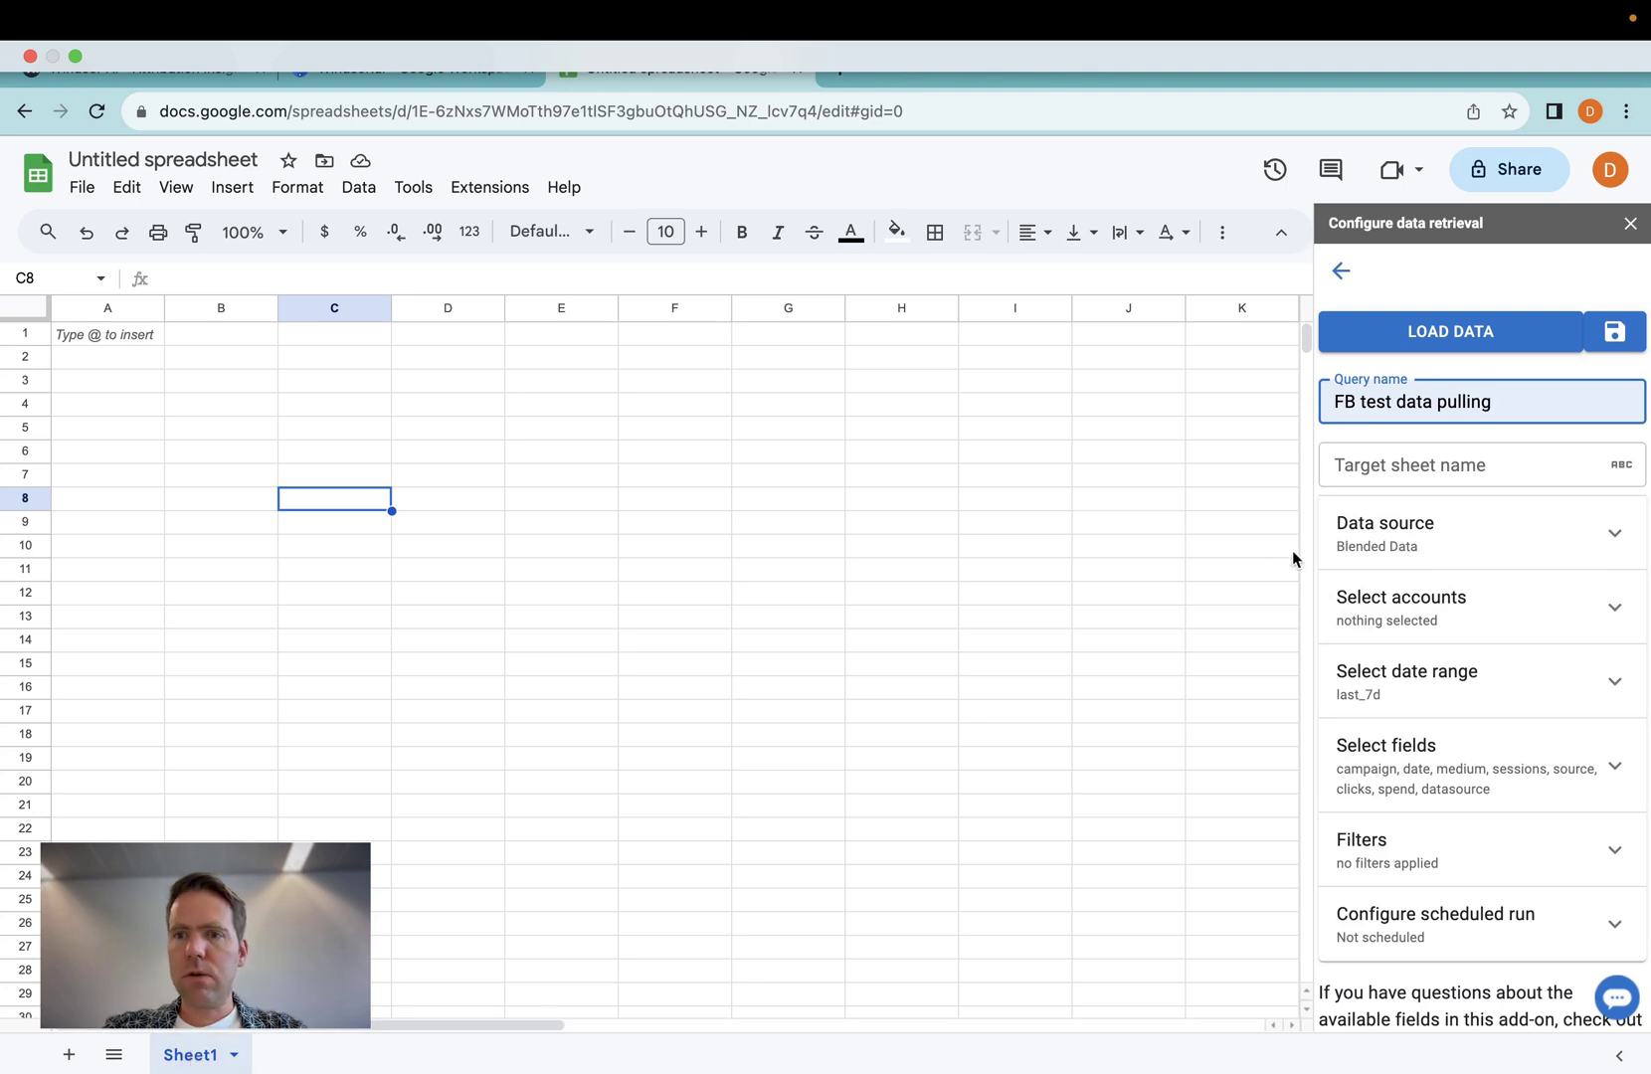
Set the query's target sheet to Sheet1 and its data source to facebook.
{"action": "left_click", "coordinate": [1411, 464]}
{"action": "left_click", "coordinate": [1496, 524]}
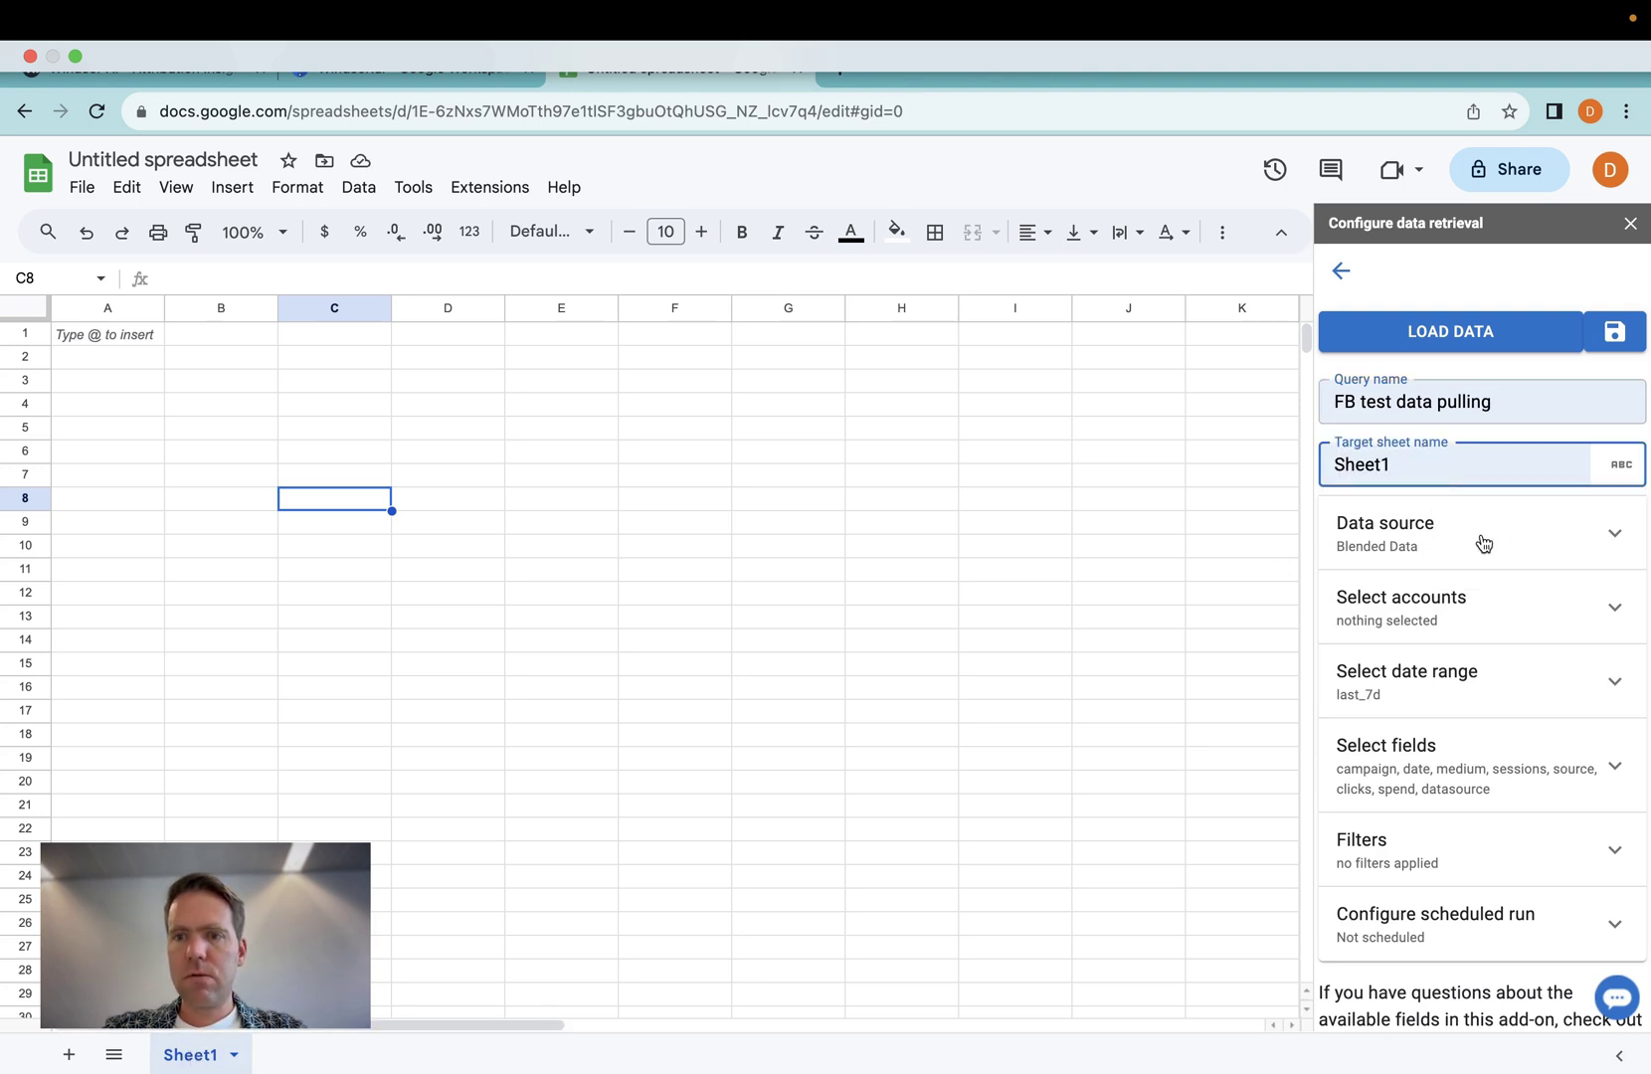
{"action": "left_click", "coordinate": [1483, 542]}
{"action": "left_click", "coordinate": [1492, 606]}
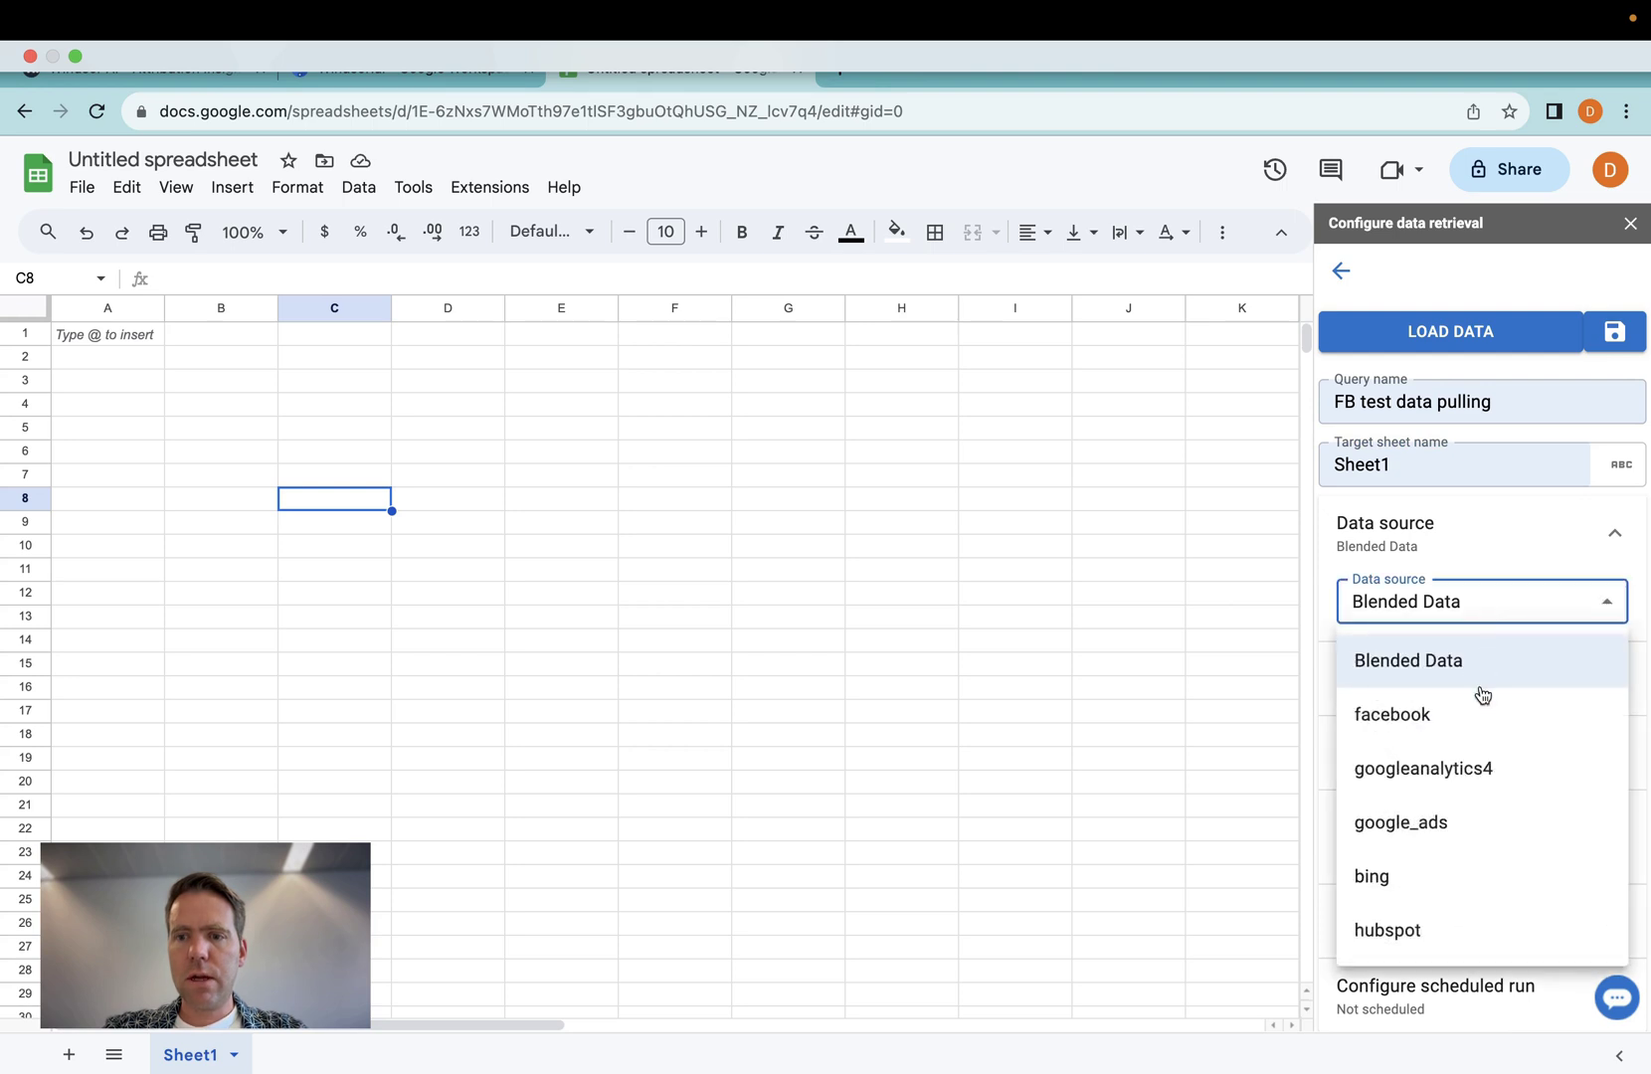
{"action": "left_click", "coordinate": [1481, 723]}
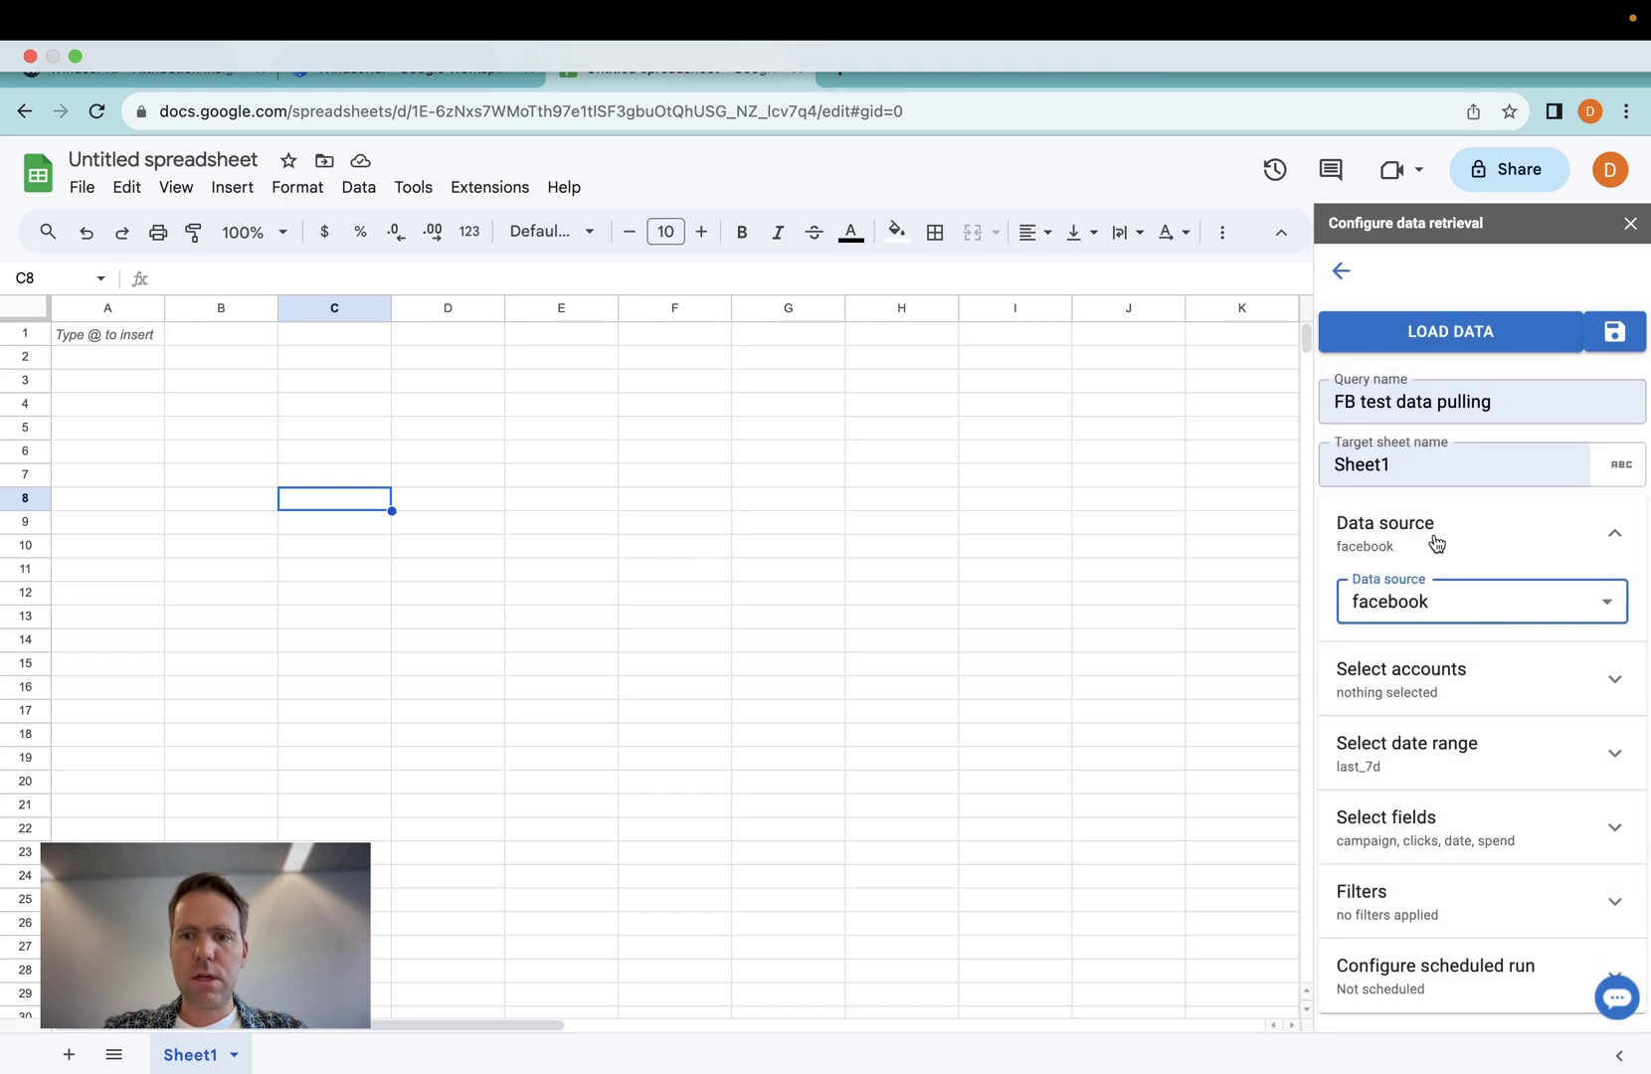
Expand the account list, checking the connected Windsor.ai Main Facebook account in the Windsor.ai tab.
{"action": "left_click", "coordinate": [1490, 687]}
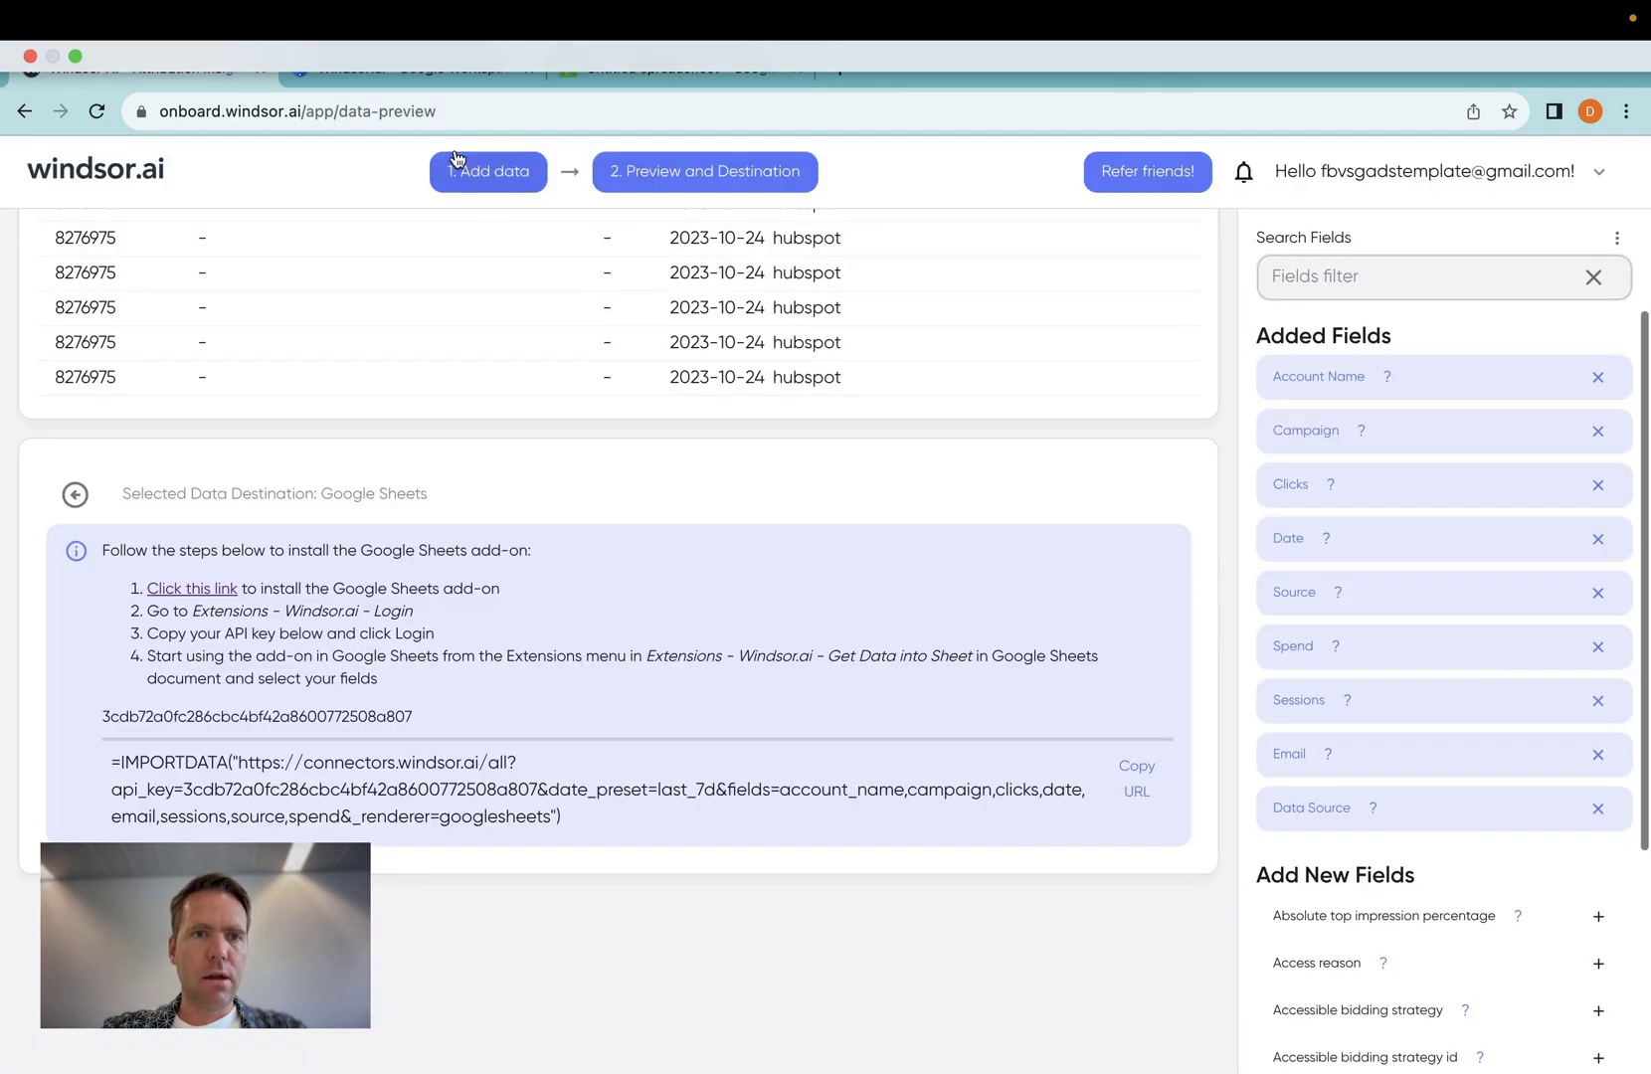
{"action": "left_click", "coordinate": [485, 173]}
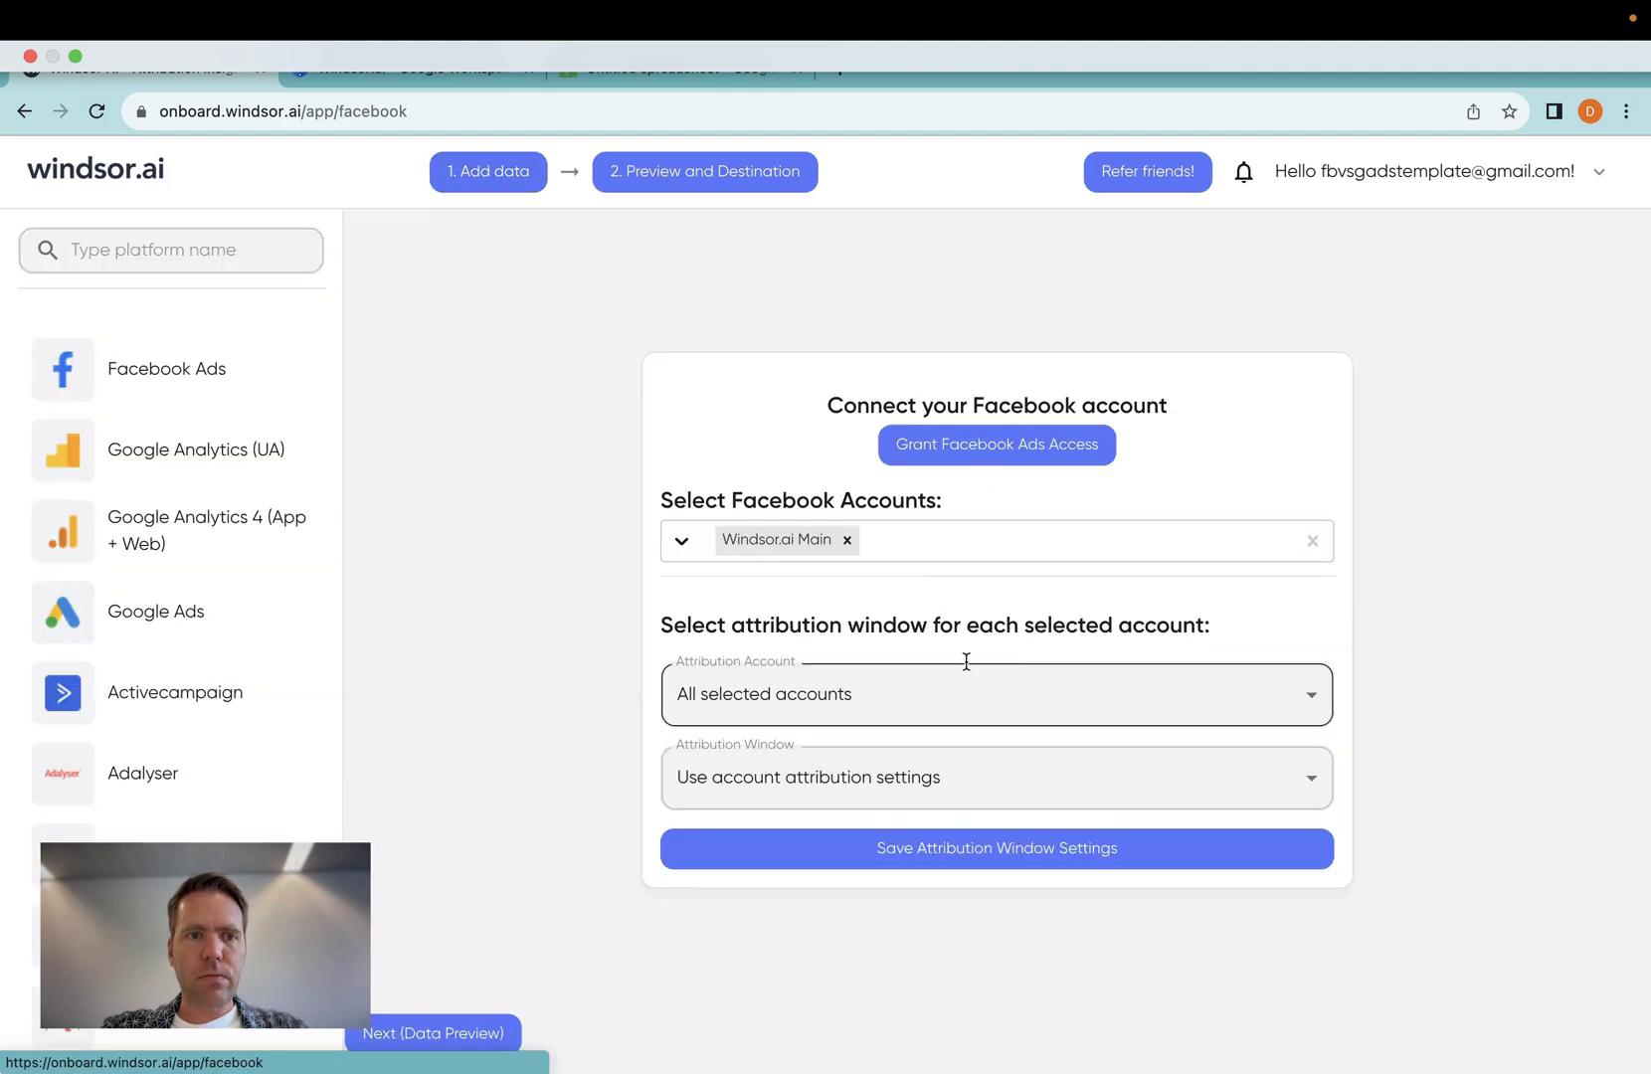
{"action": "key", "text": "ctrl+Tab"}
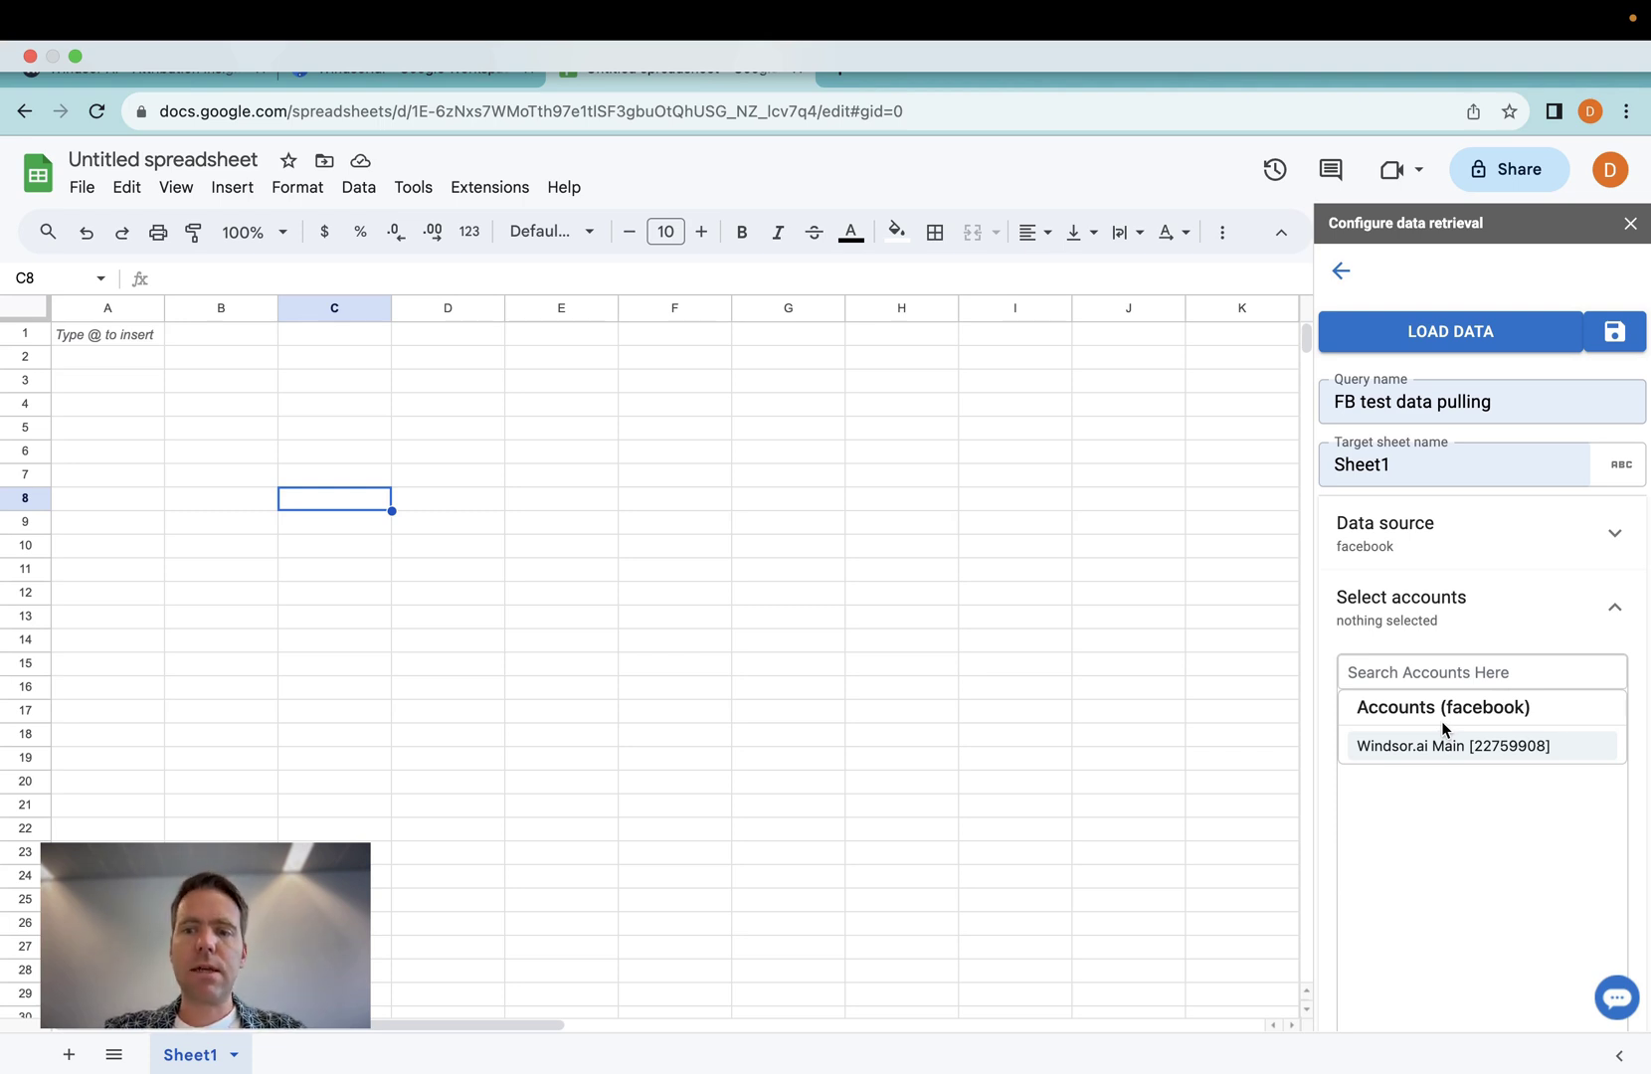
Select the Windsor.ai Main account and load the Facebook data into Sheet1.
{"action": "left_click", "coordinate": [1481, 744]}
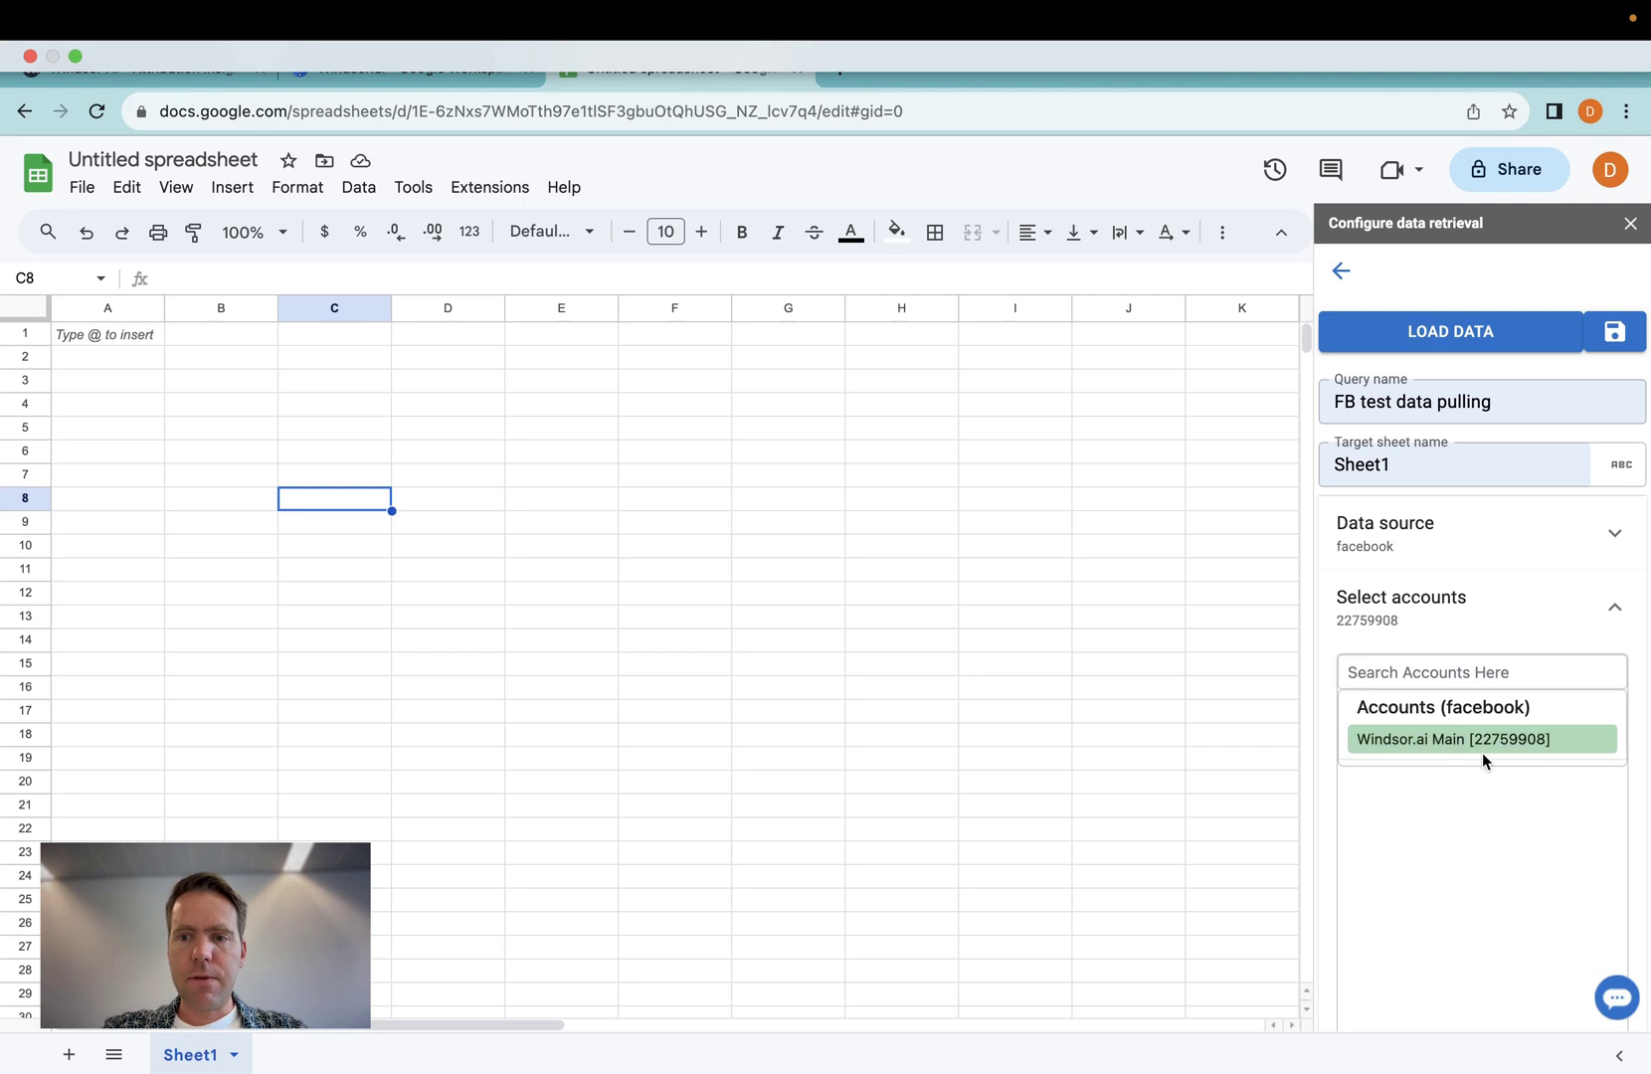
{"action": "left_click", "coordinate": [1530, 625]}
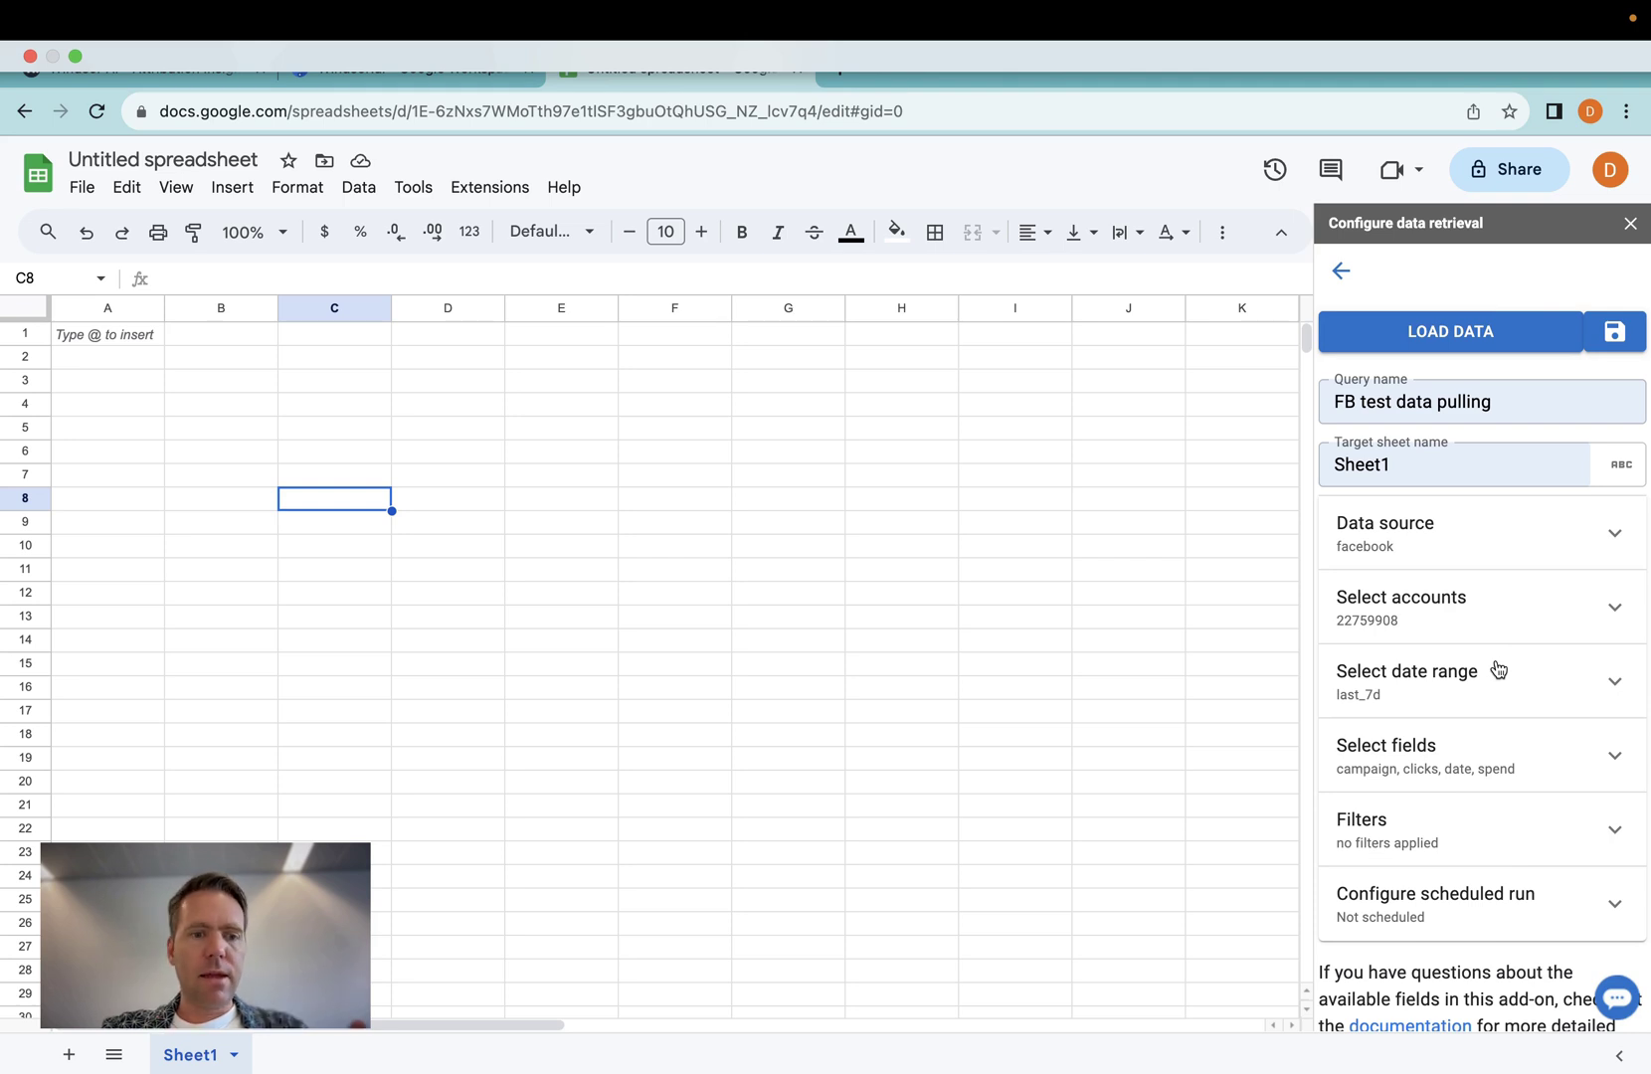
{"action": "left_click", "coordinate": [1459, 336]}
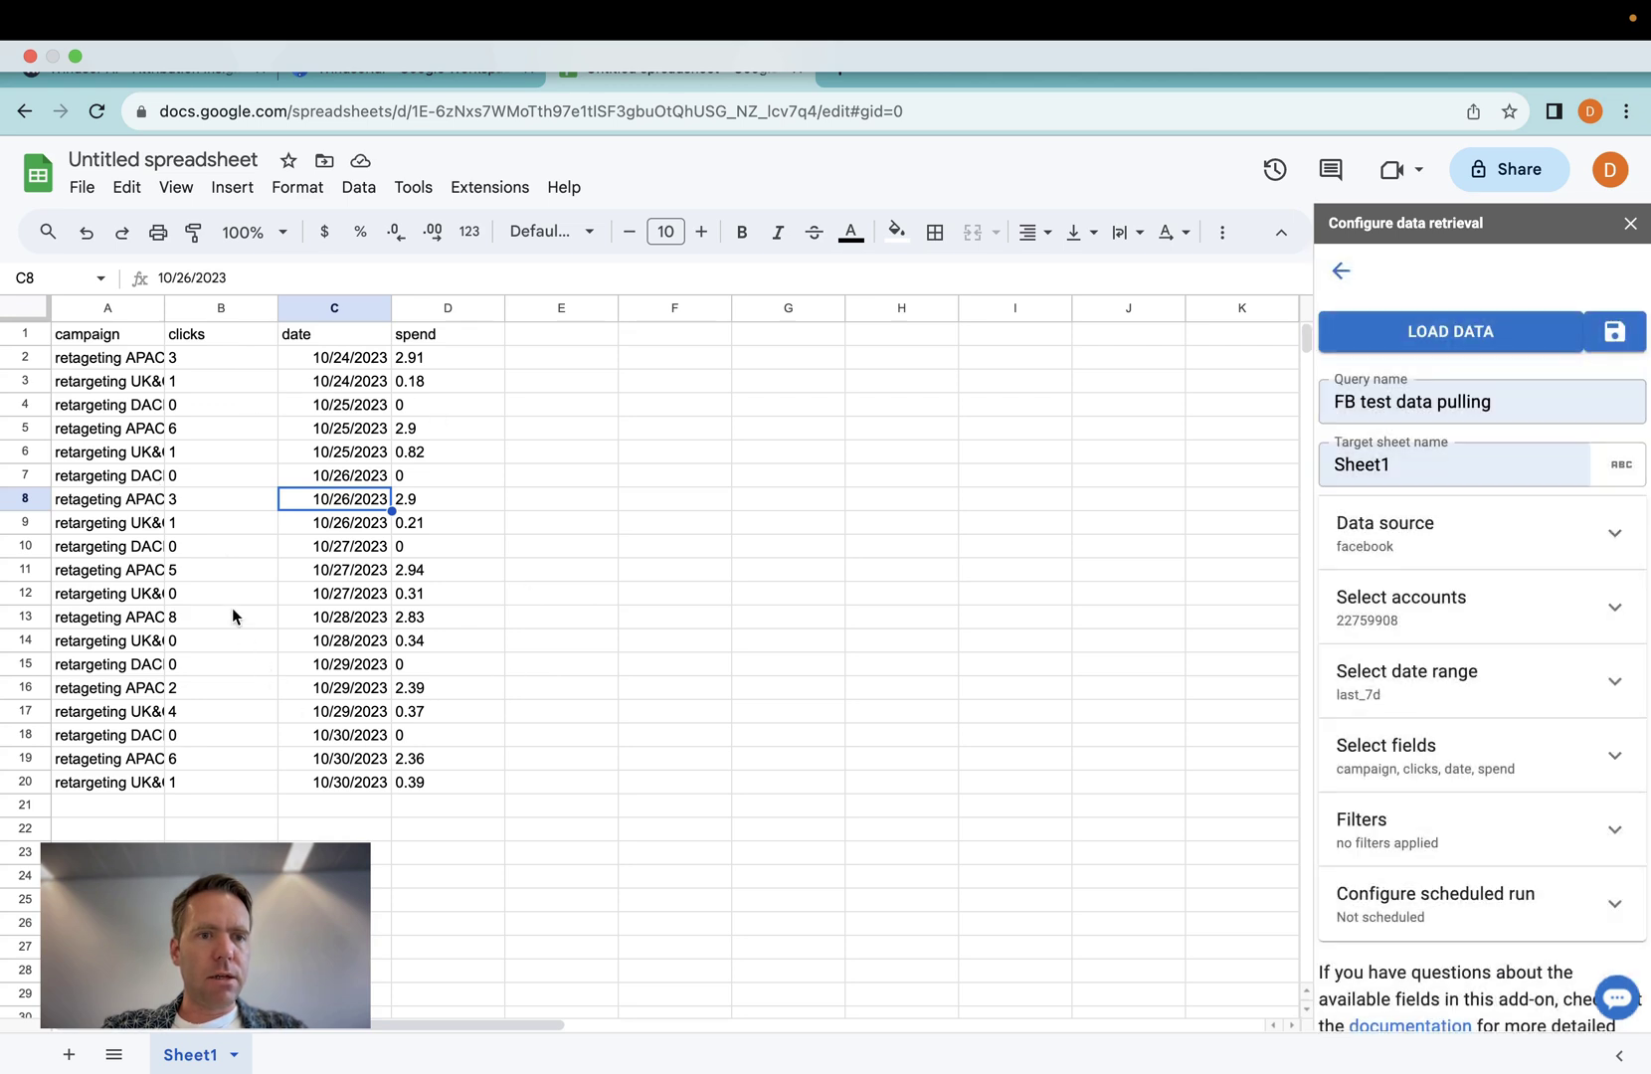
Review the loaded campaign, clicks, date and spend rows for 10/24/2023–10/30/2023 in Sheet1.
{"action": "left_click_drag", "start_coordinate": [338, 875], "coordinate": [471, 792]}
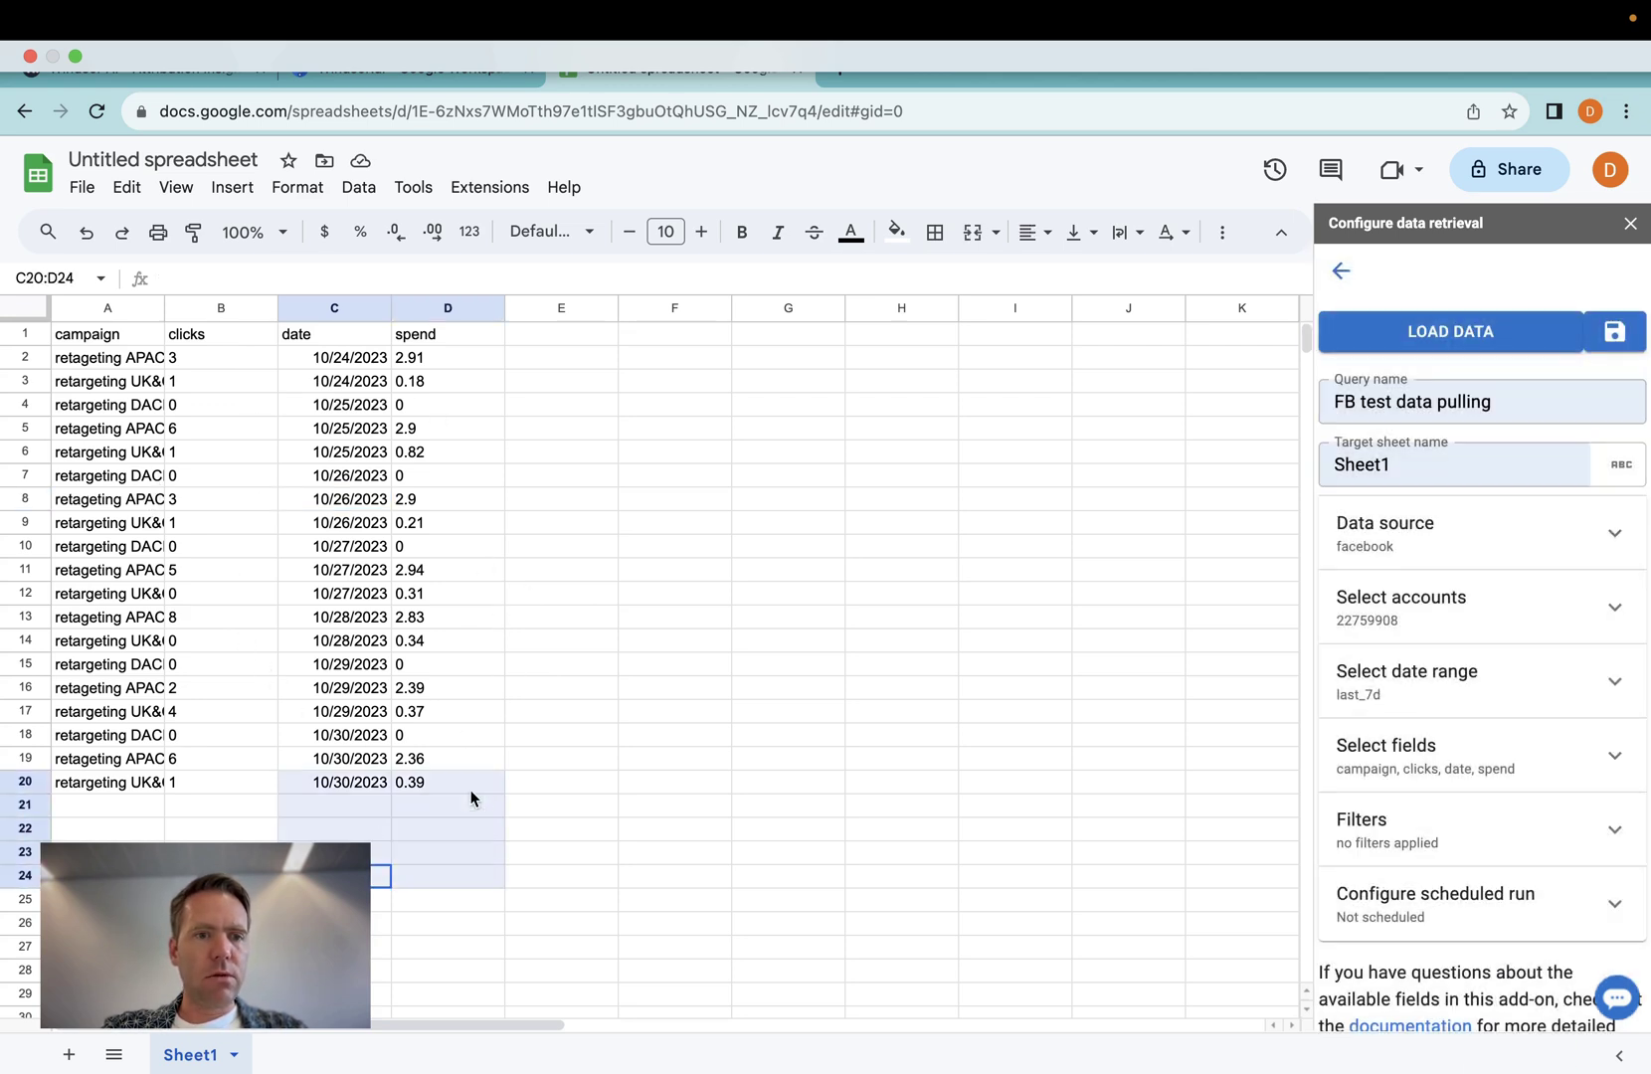
{"action": "left_click", "coordinate": [560, 380]}
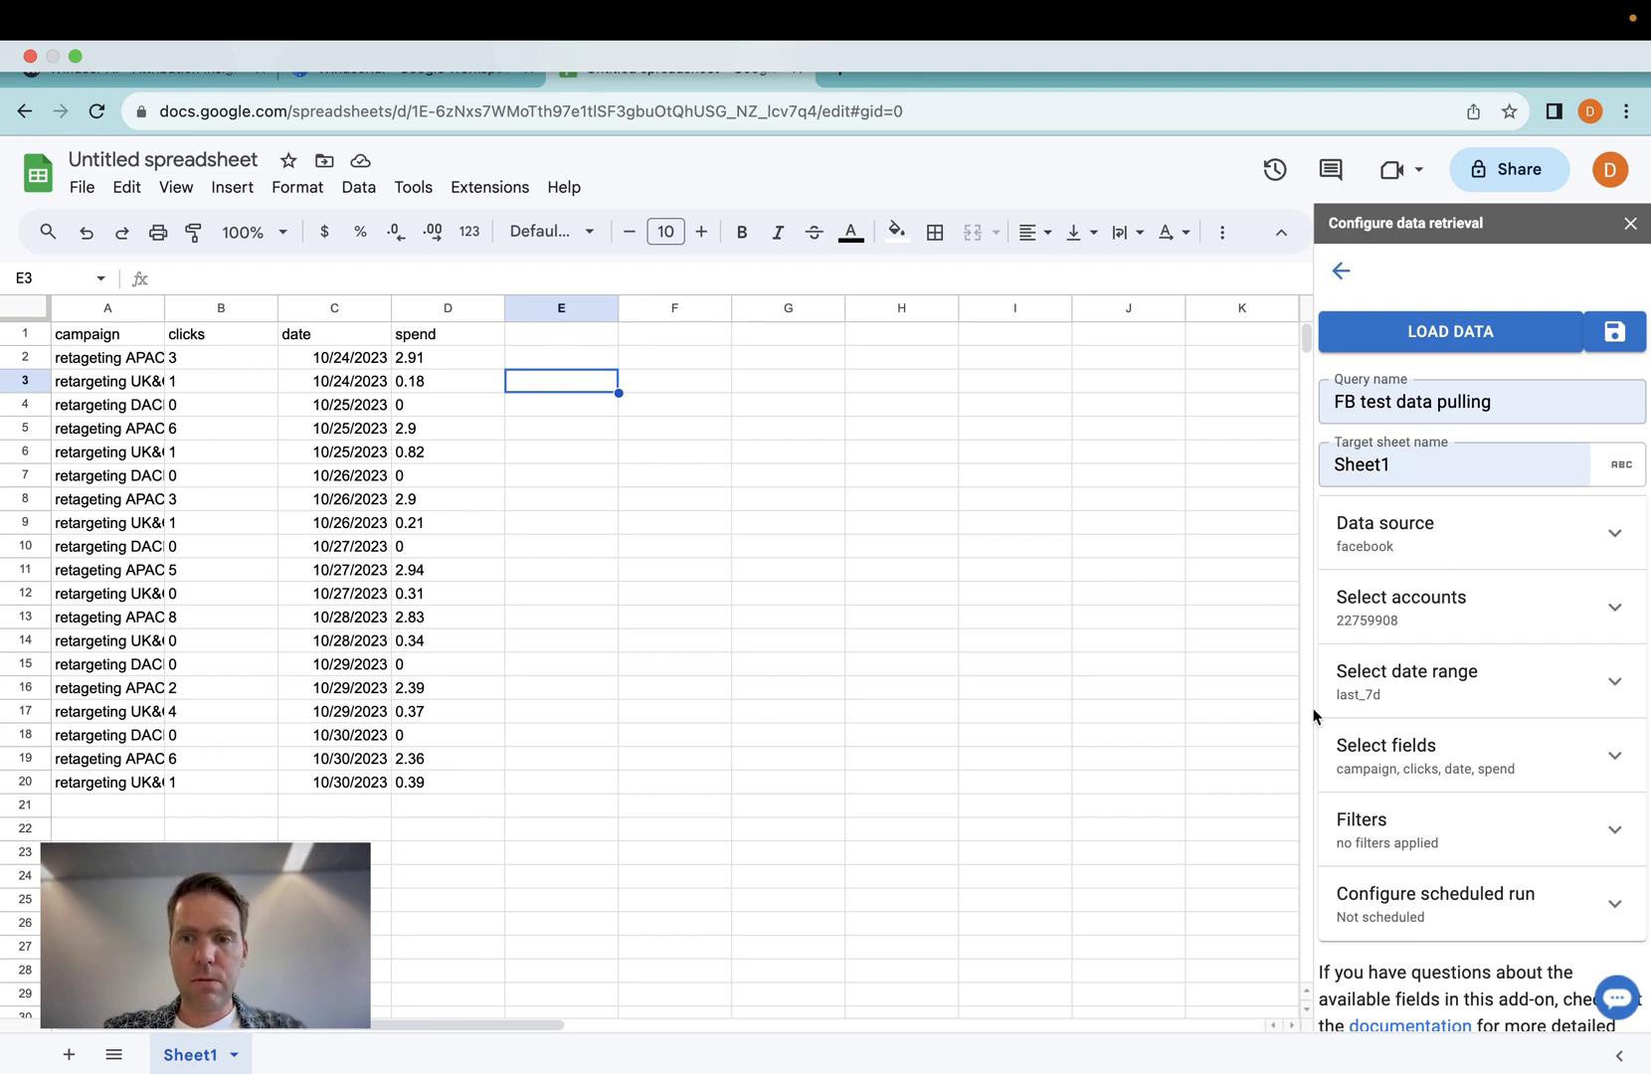
{"action": "left_click", "coordinate": [1412, 845]}
Filter the query to campaign CONTAINS UK and reload, leaving seven UK retargeting rows.
{"action": "scroll", "coordinate": [1427, 815], "scroll_direction": "down", "scroll_amount": 3}
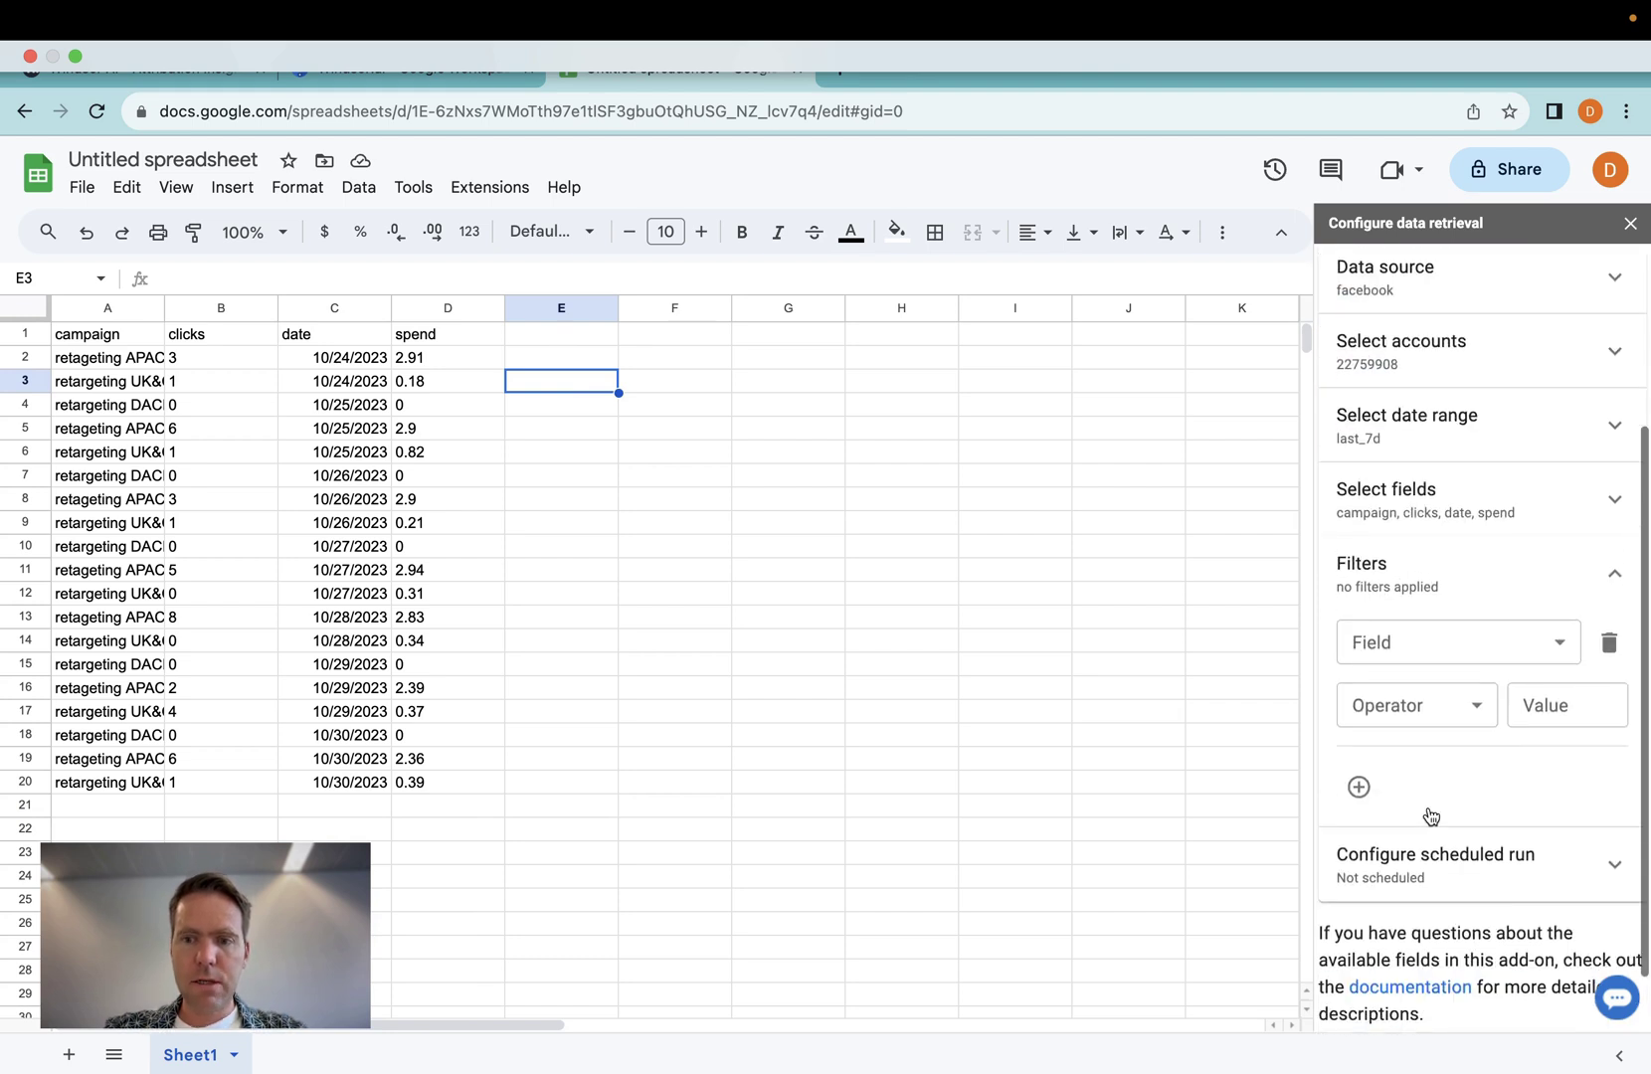
{"action": "left_click", "coordinate": [1442, 646]}
{"action": "left_click", "coordinate": [1441, 644]}
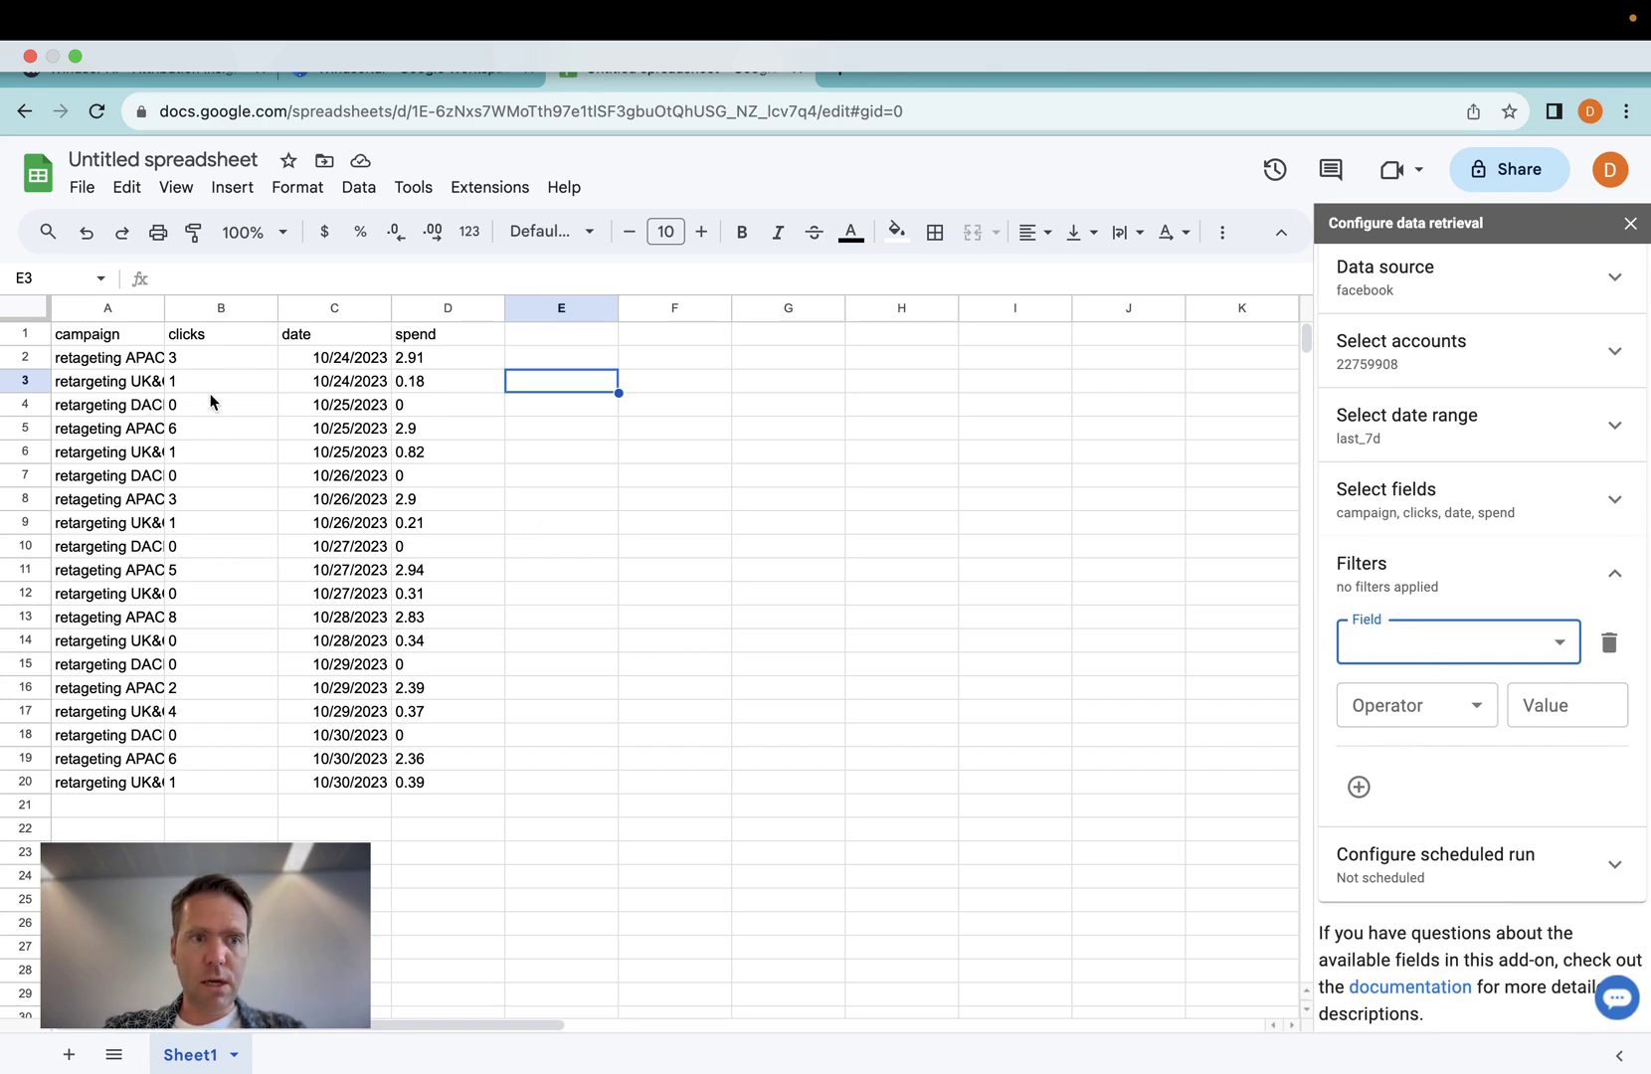
{"action": "left_click", "coordinate": [1369, 637]}
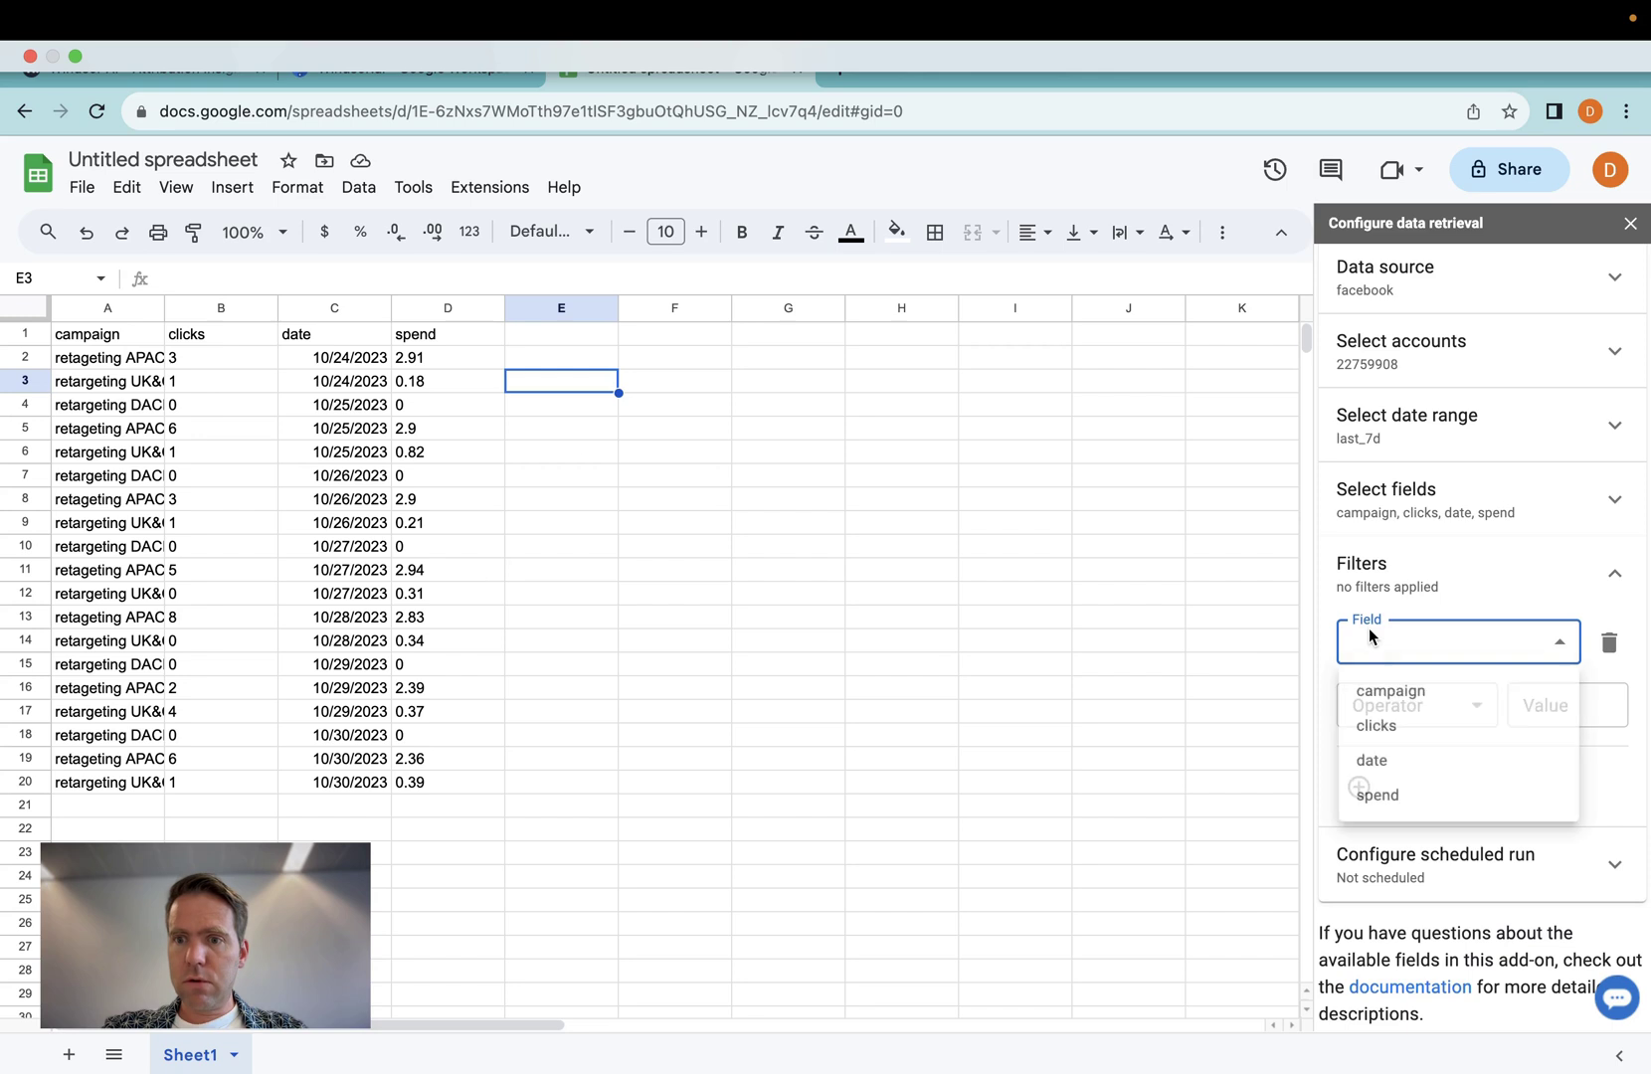
{"action": "left_click", "coordinate": [1387, 693]}
{"action": "left_click", "coordinate": [1411, 706]}
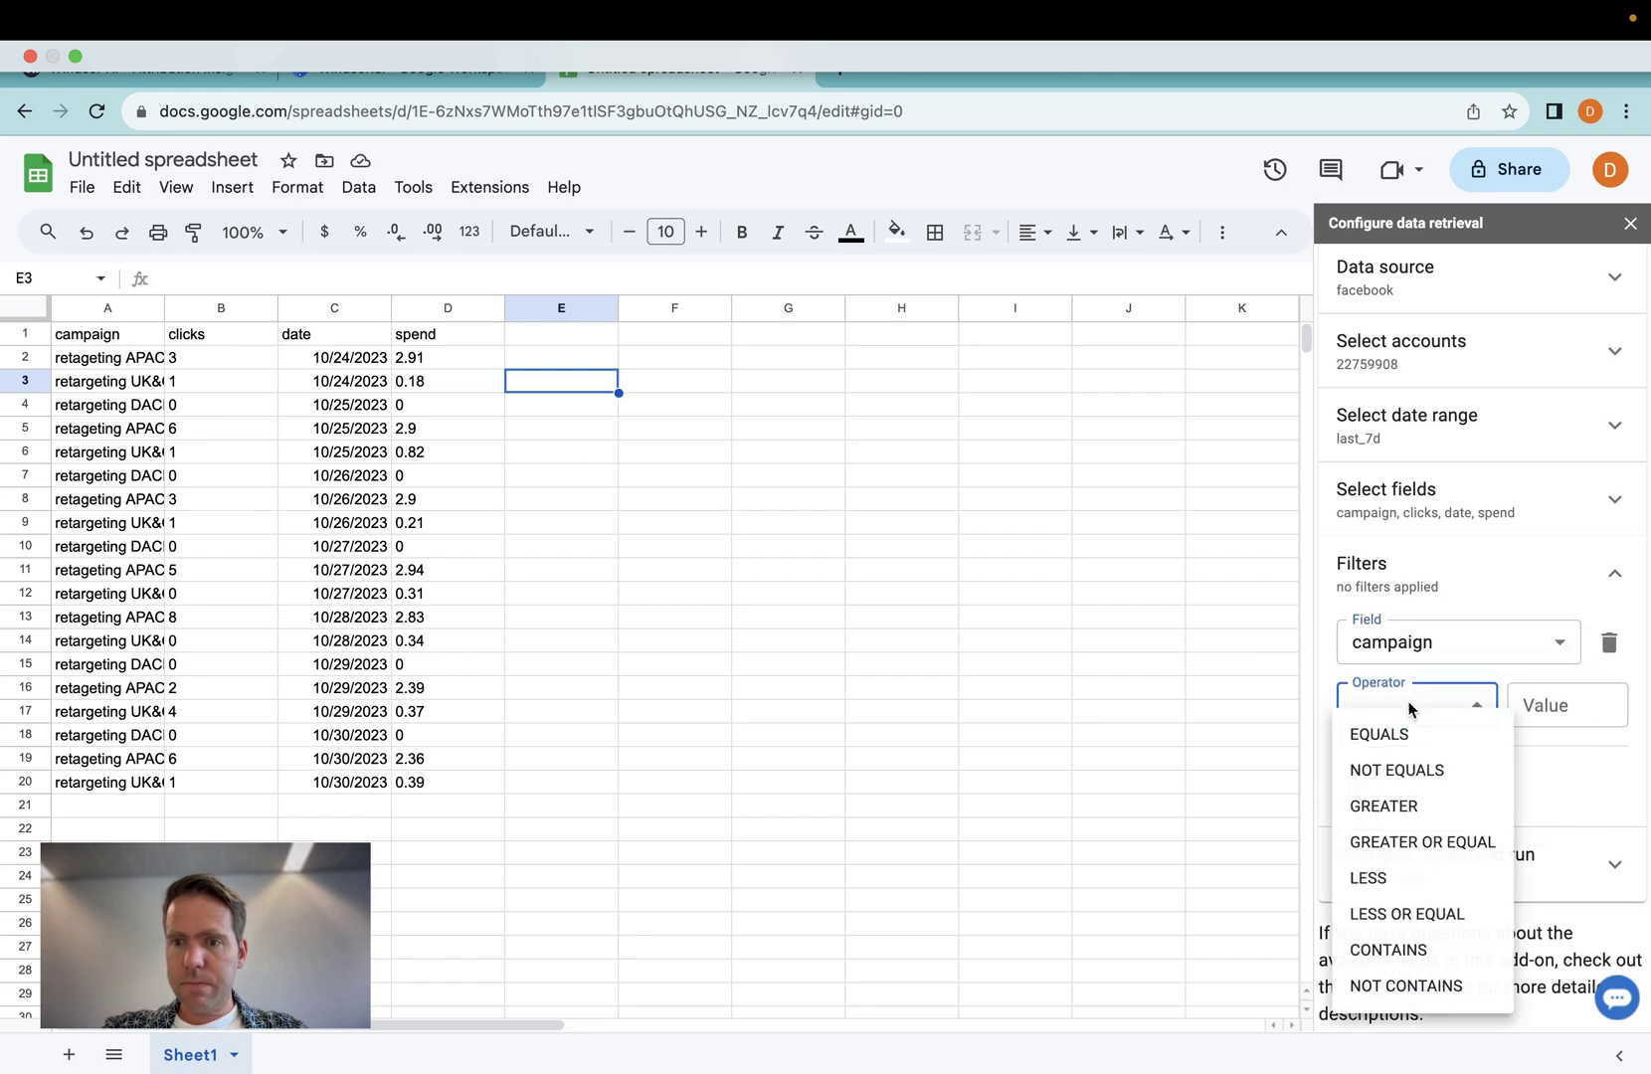
{"action": "left_click", "coordinate": [1392, 950]}
{"action": "left_click", "coordinate": [1555, 713]}
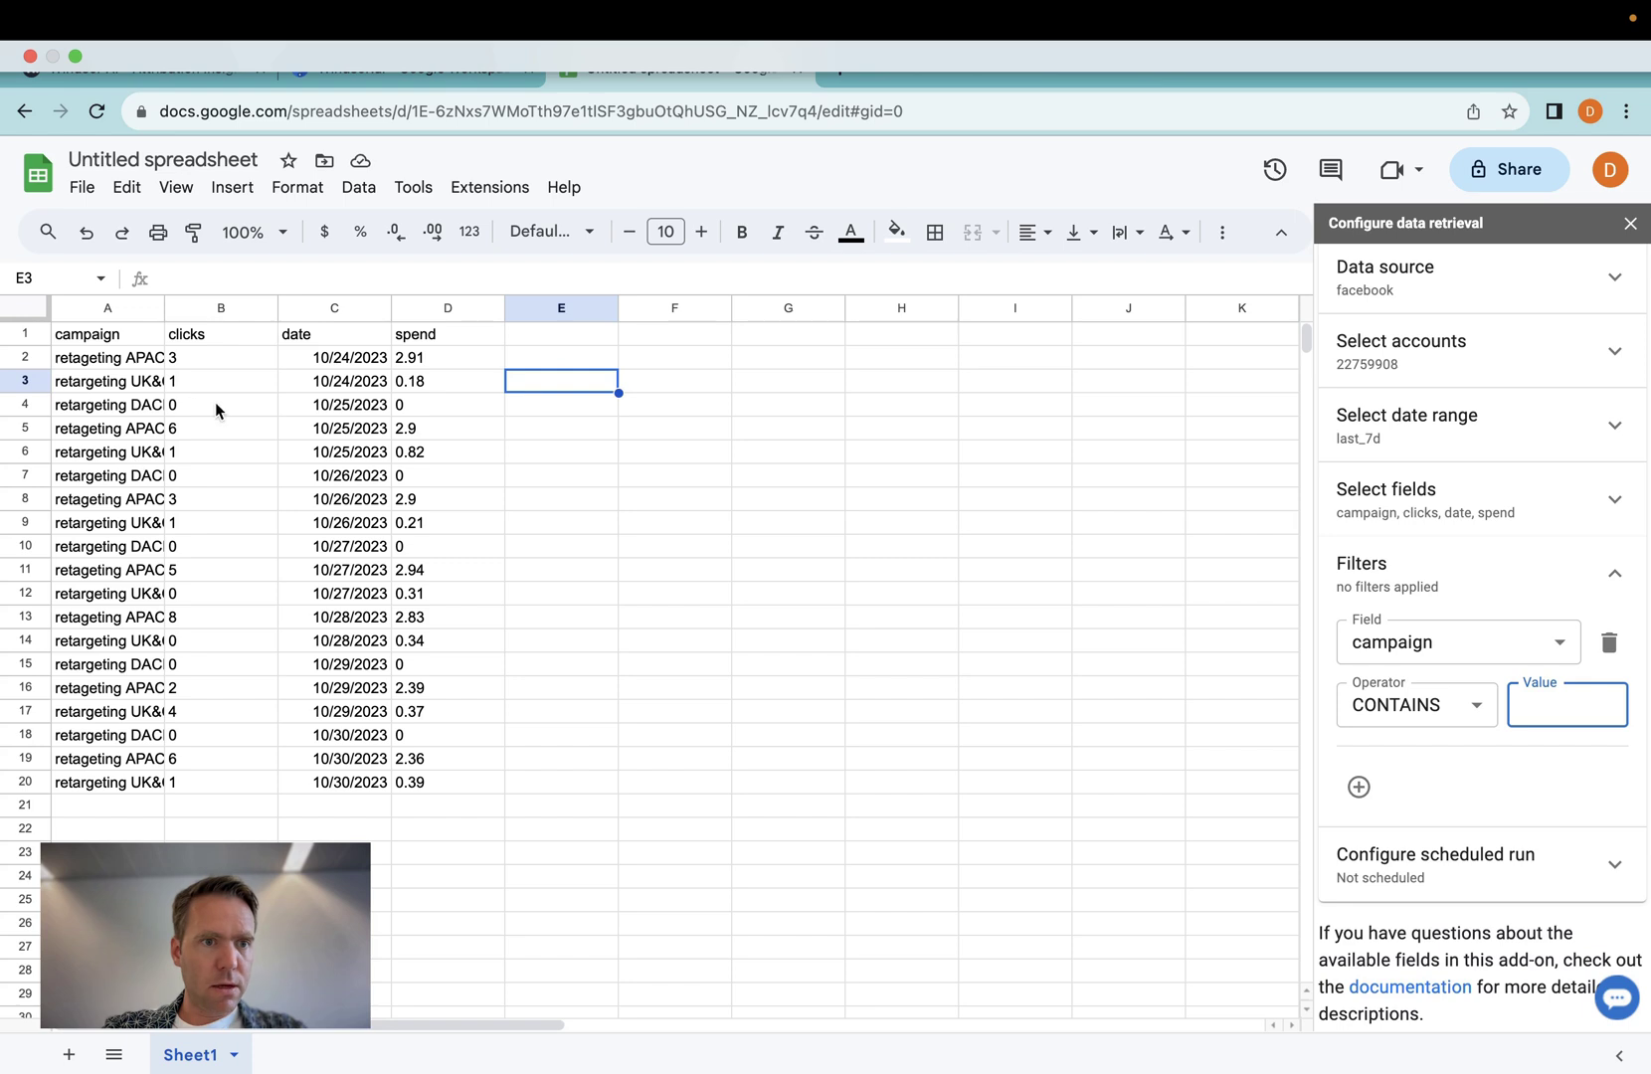
{"action": "type", "text": "UK"}
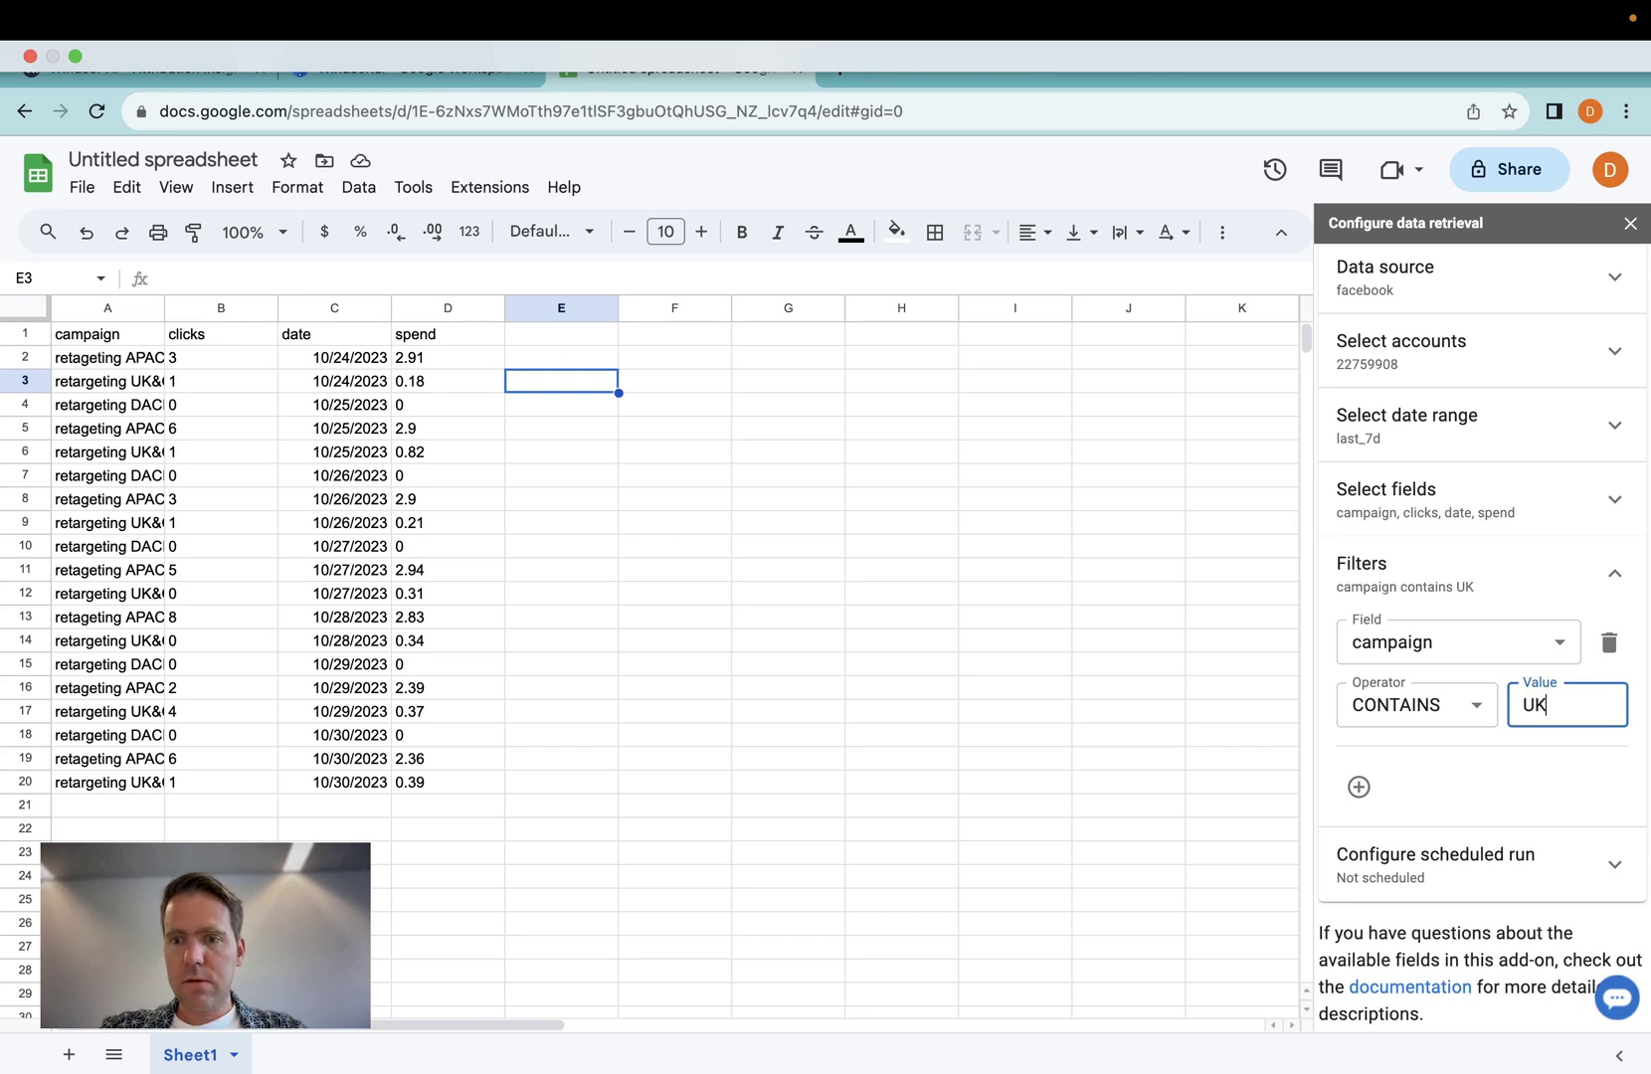
{"action": "scroll", "coordinate": [1552, 785], "scroll_direction": "down", "scroll_amount": 1}
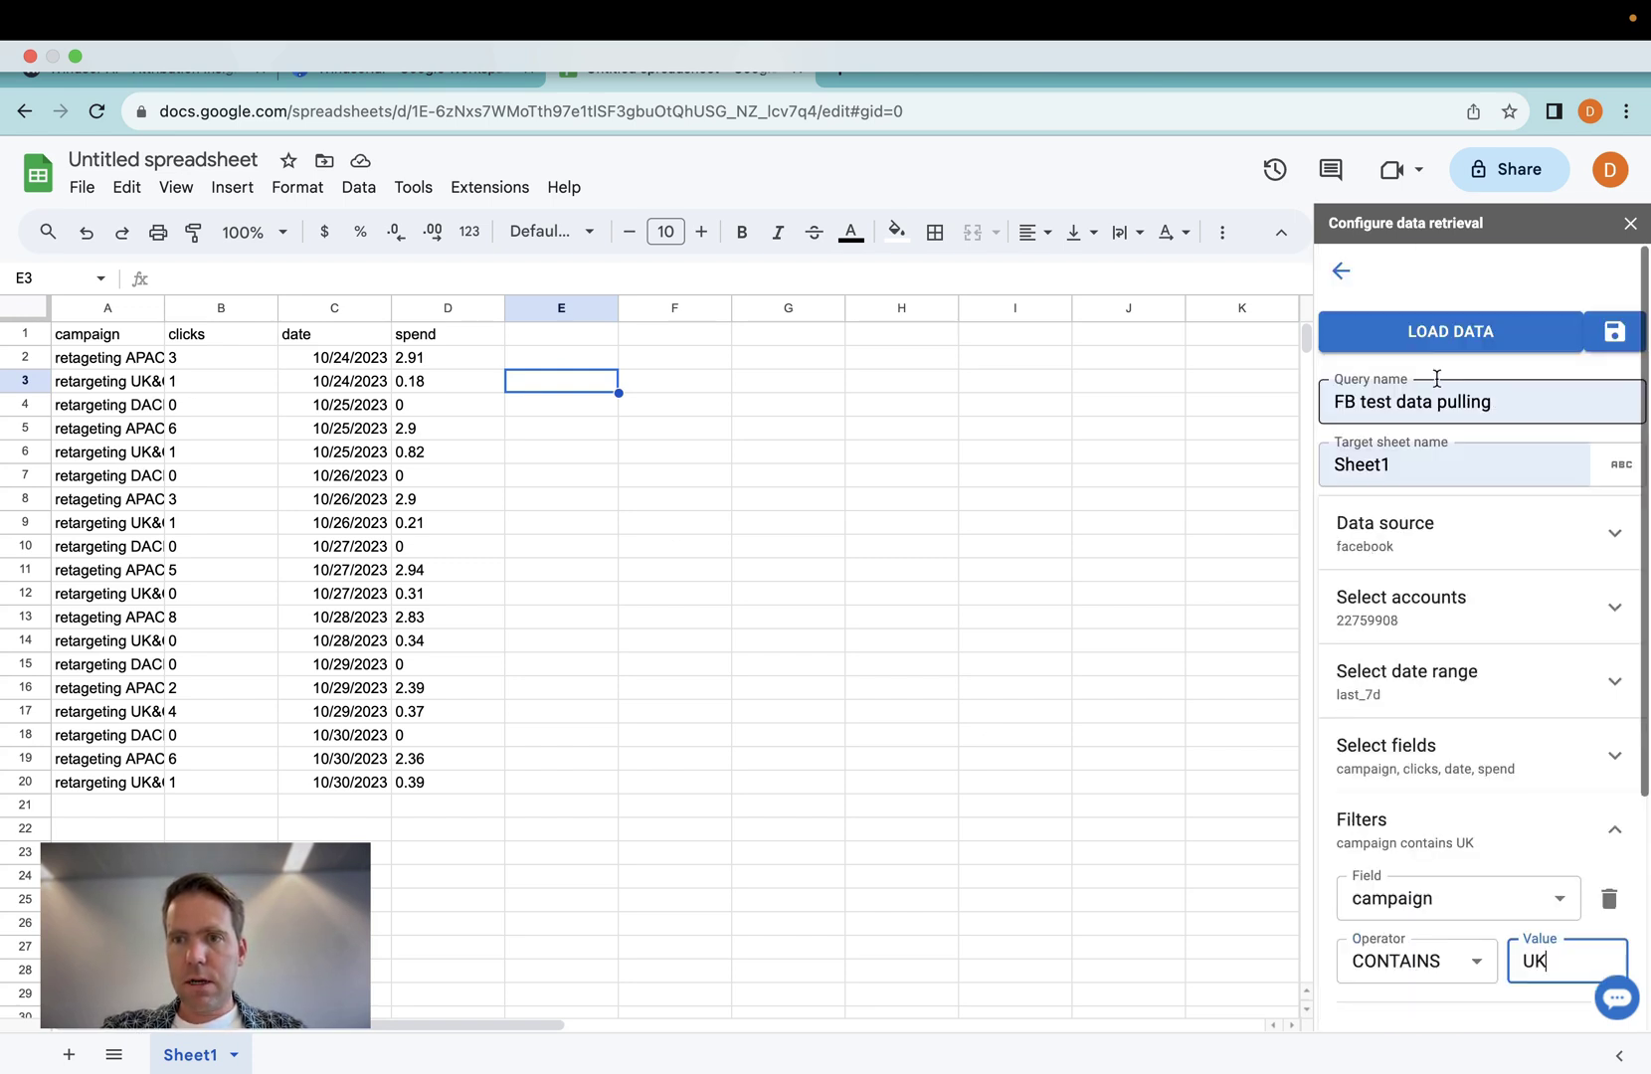
{"action": "left_click", "coordinate": [1424, 328]}
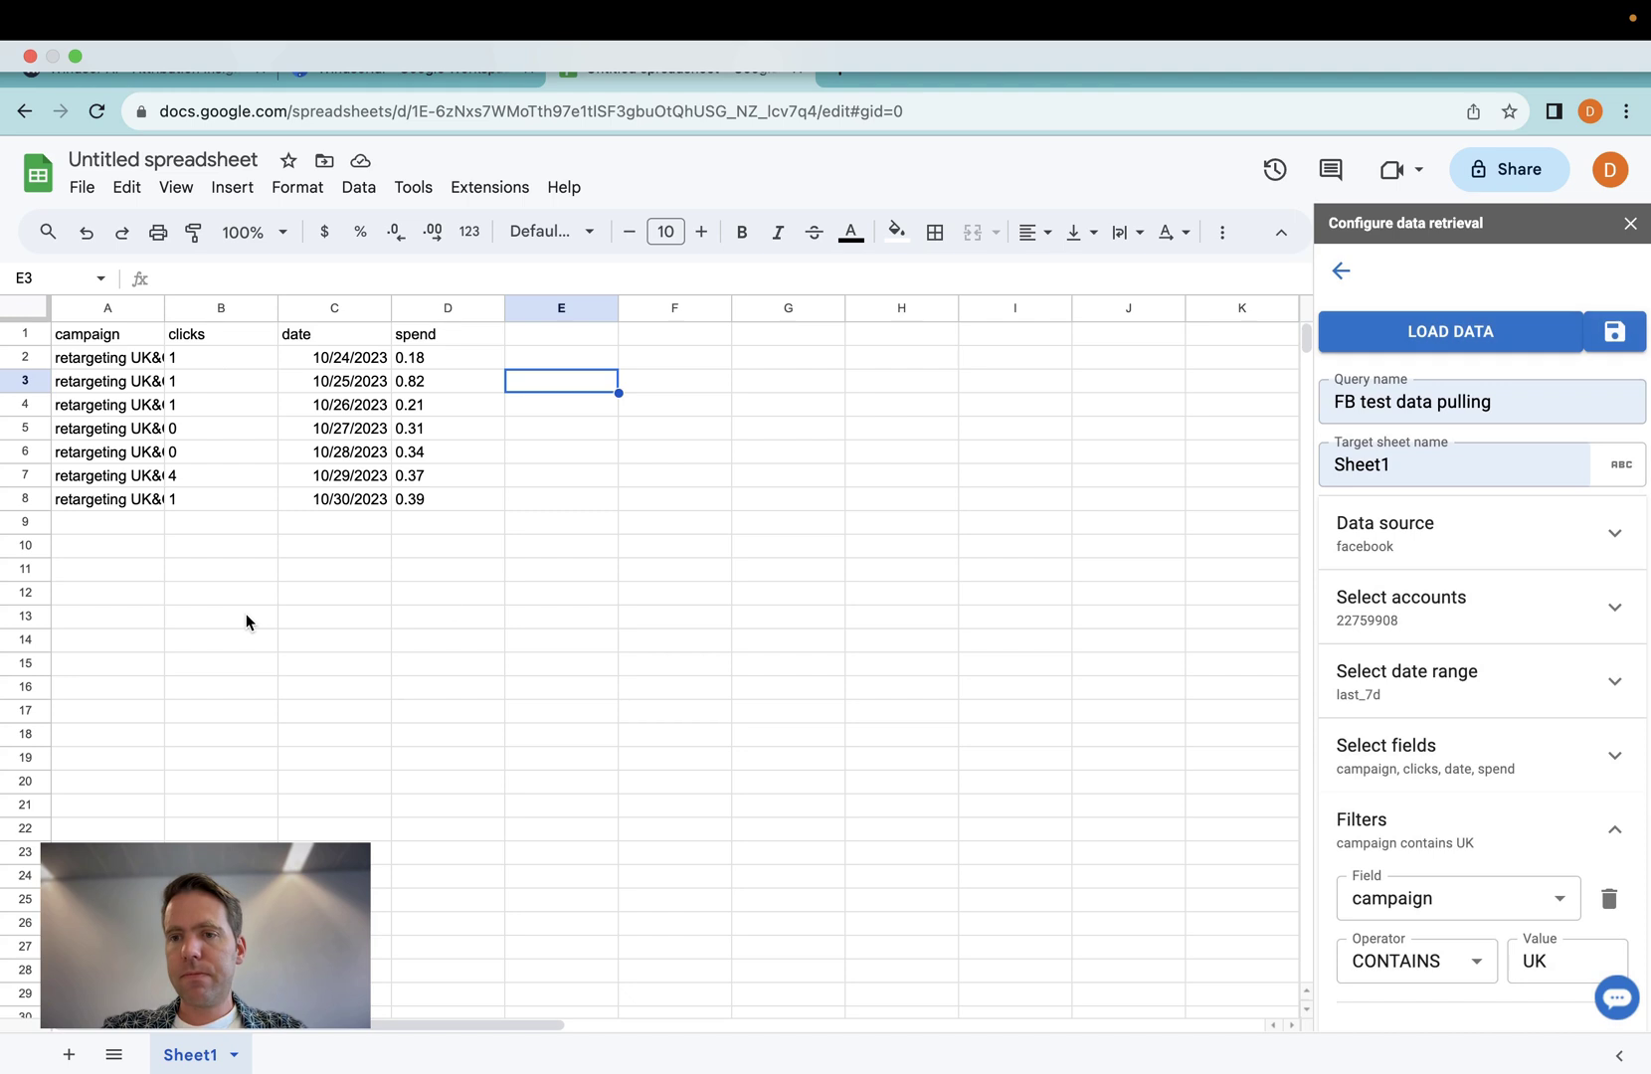
Schedule the query to refresh every 1 hour and save it.
{"action": "scroll", "coordinate": [1522, 800], "scroll_direction": "down", "scroll_amount": 3}
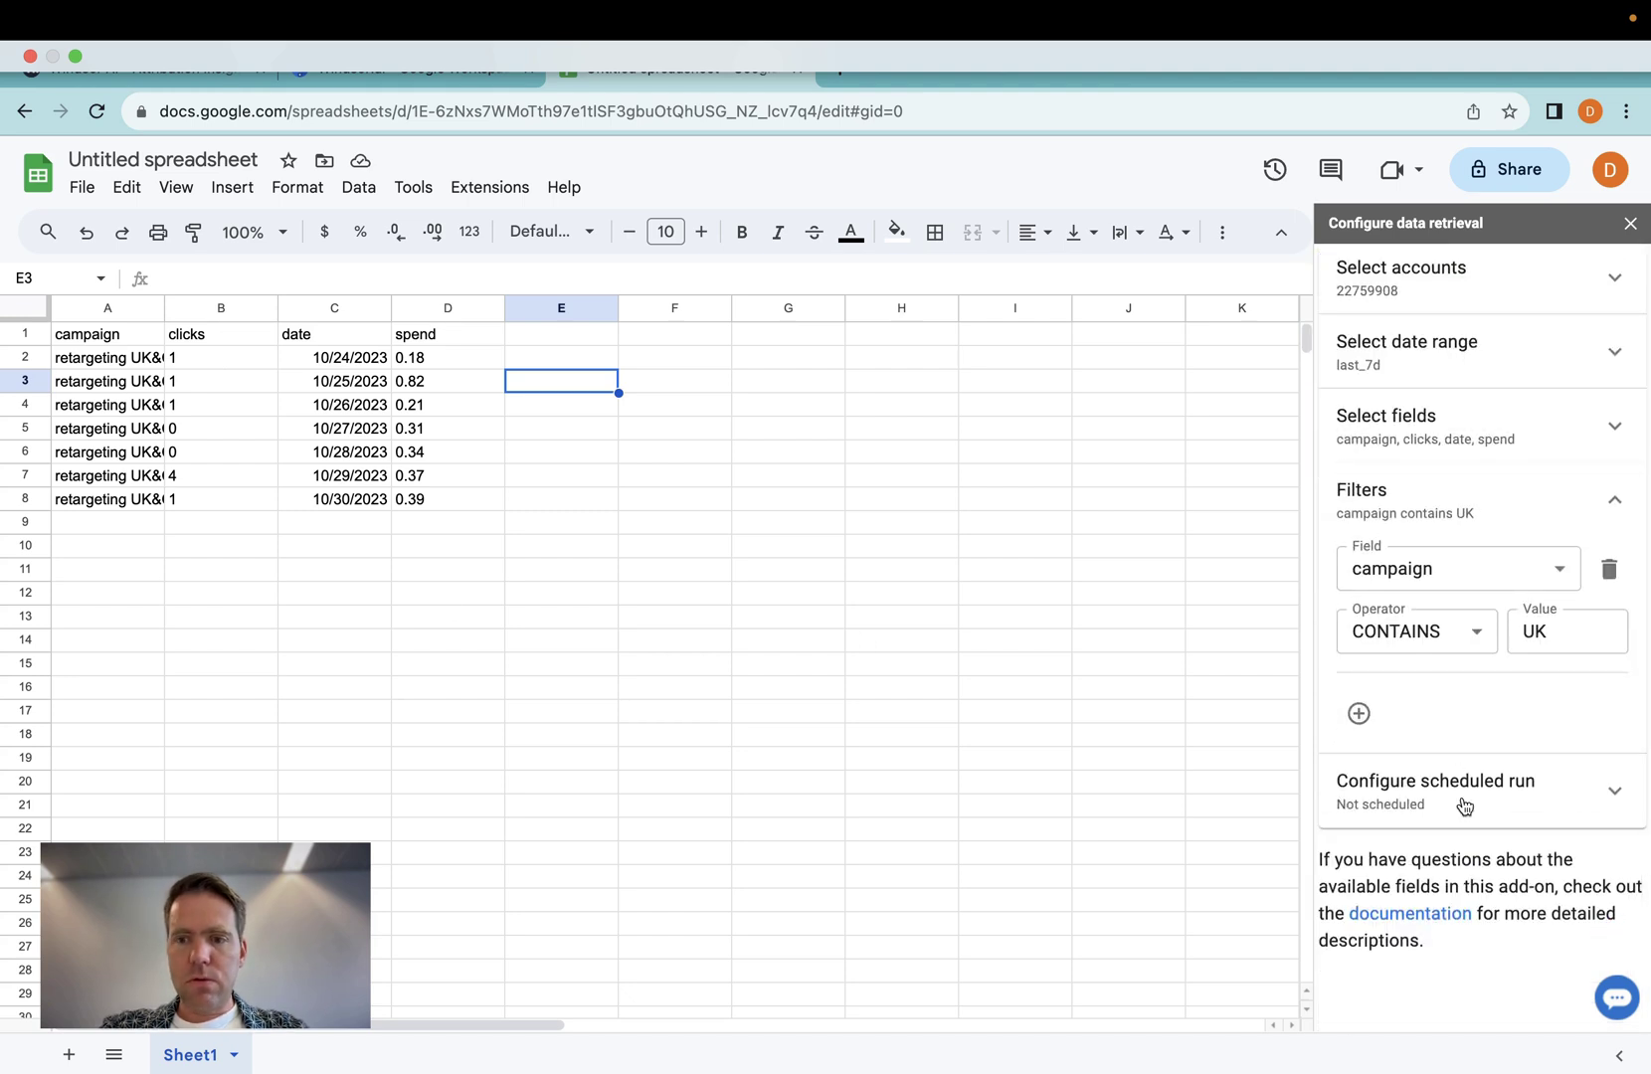
{"action": "left_click", "coordinate": [1464, 805]}
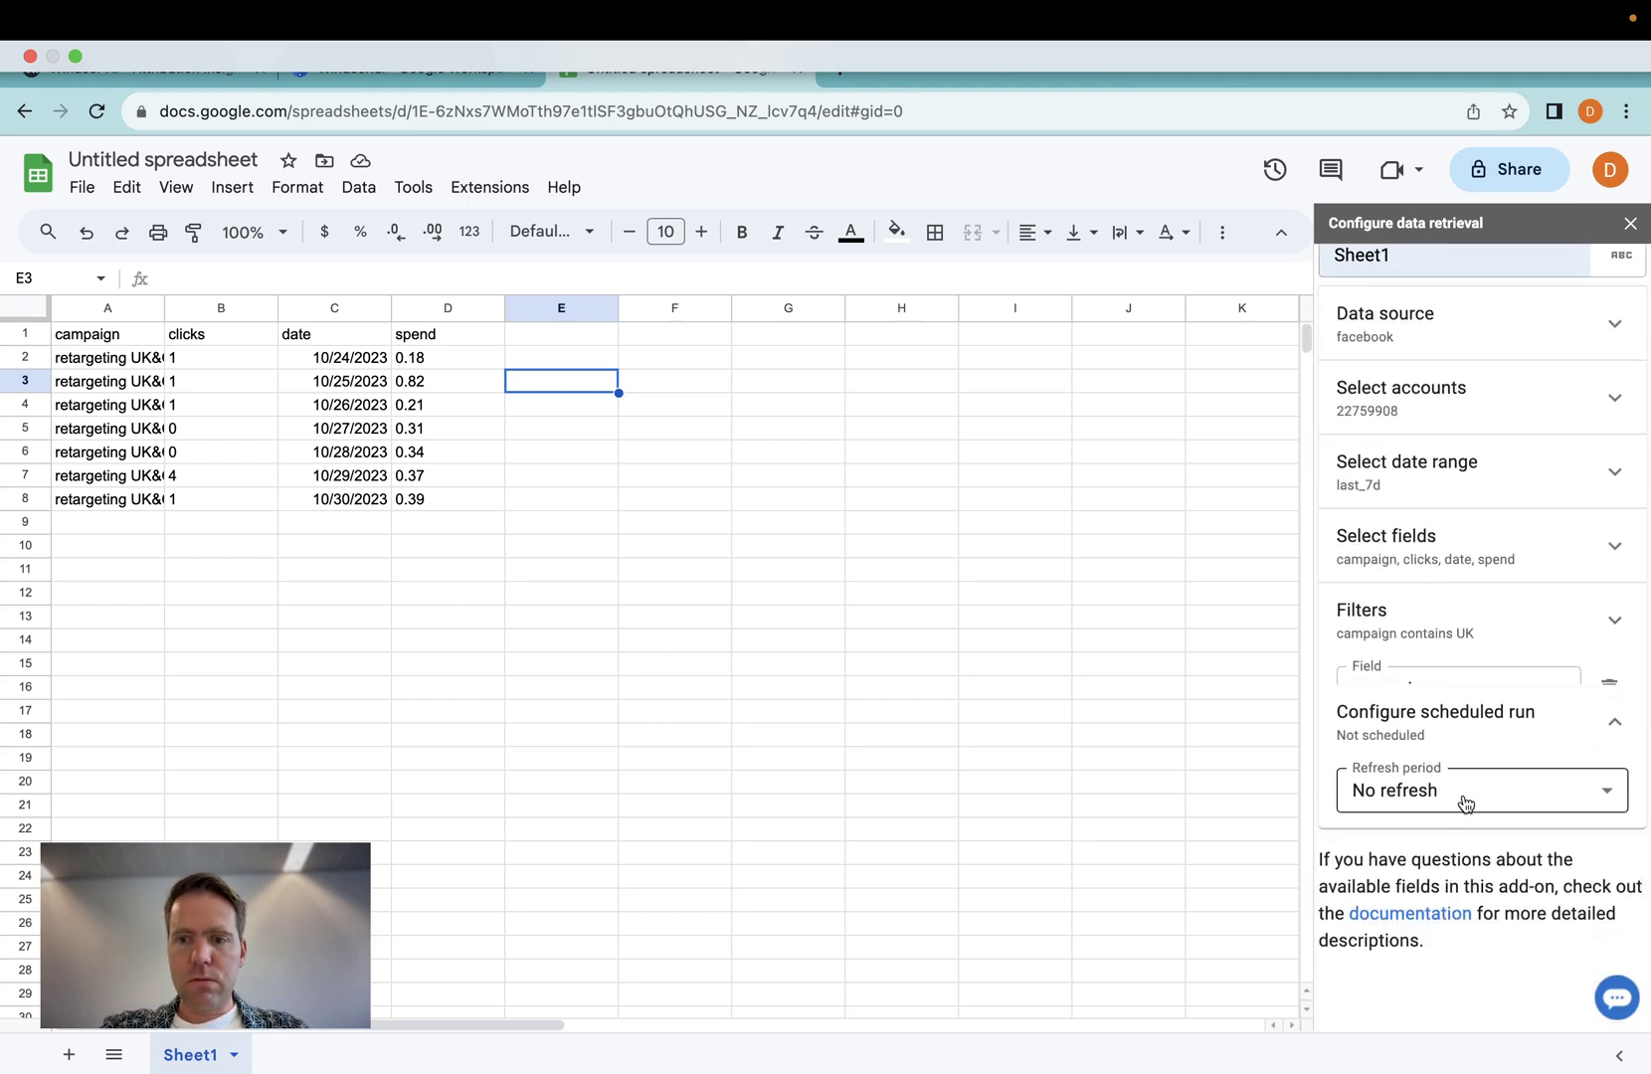
{"action": "left_click", "coordinate": [1522, 807]}
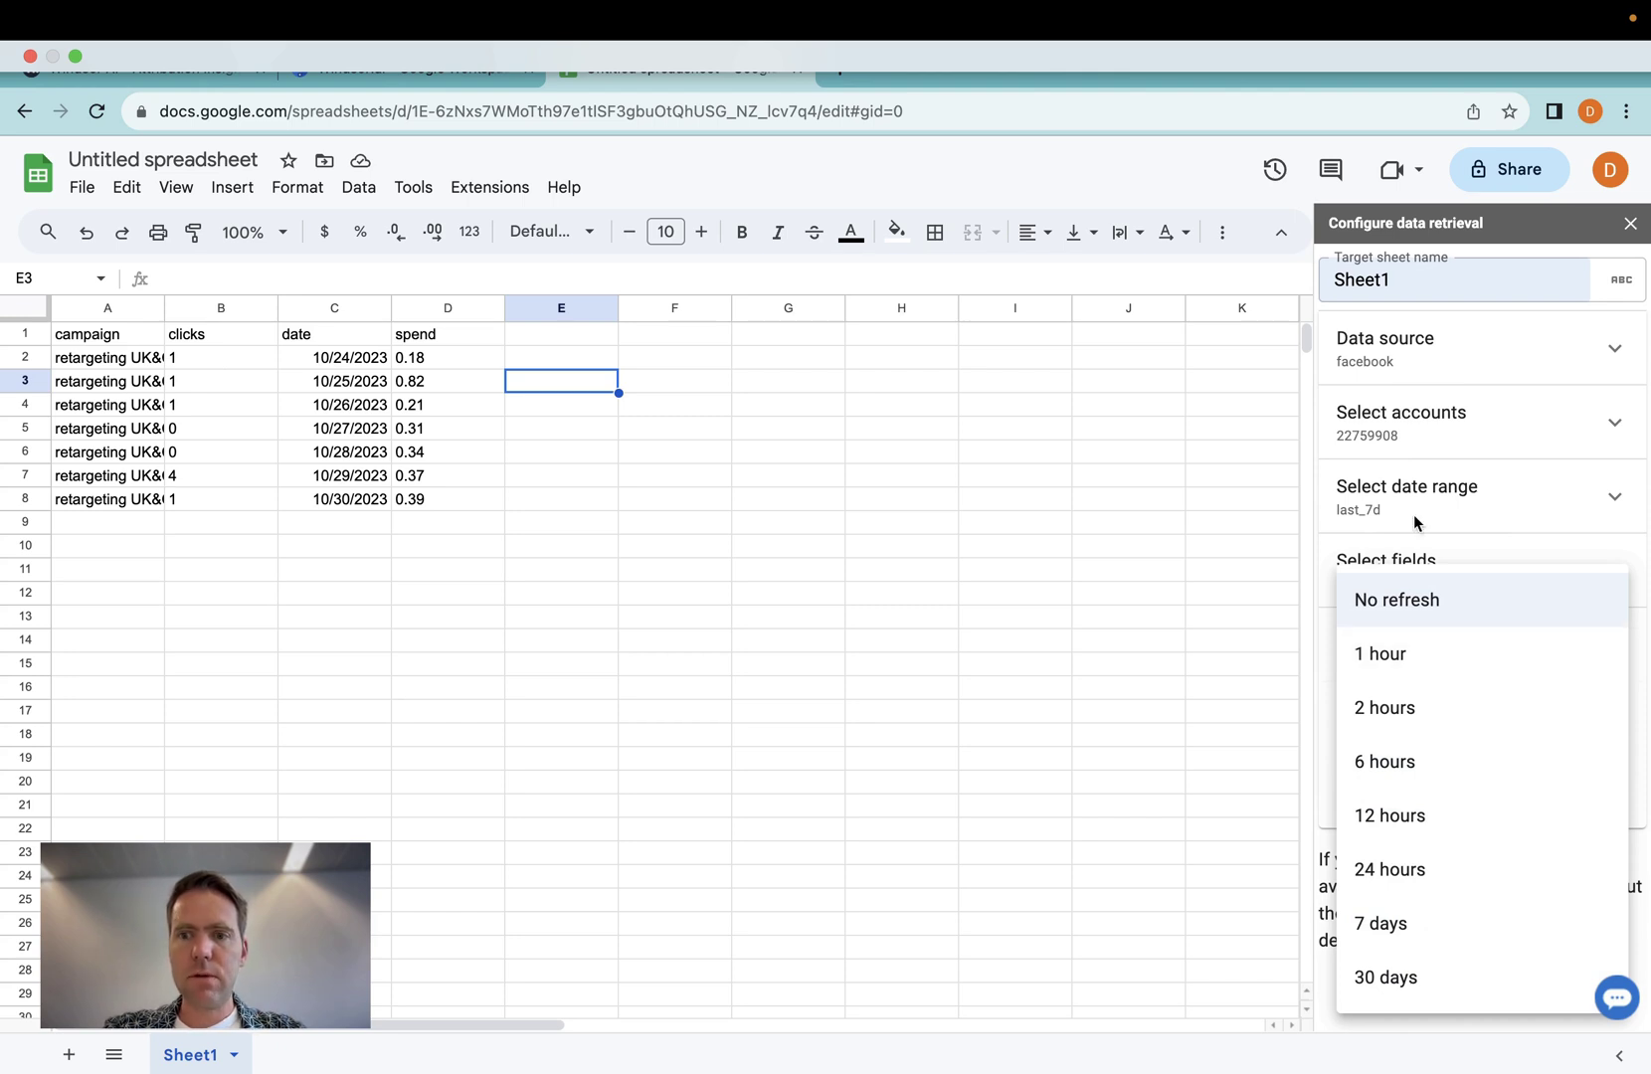
{"action": "left_click", "coordinate": [1408, 658]}
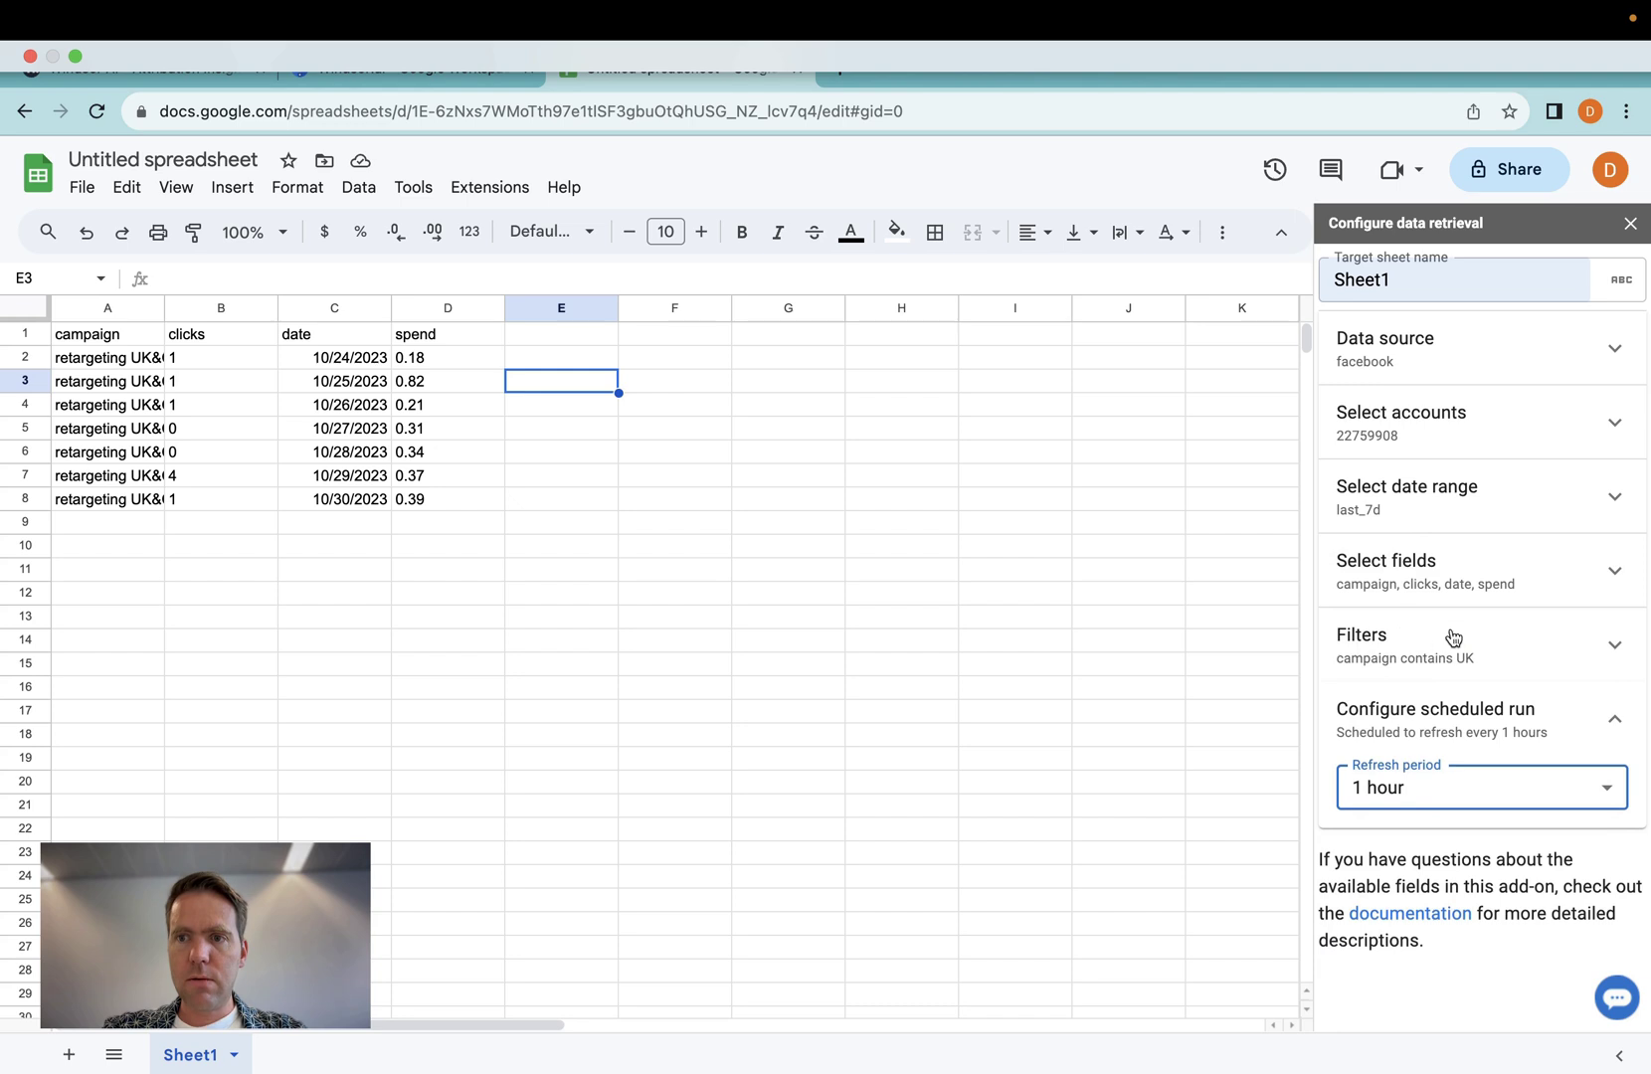
{"action": "scroll", "coordinate": [1496, 716], "scroll_direction": "up", "scroll_amount": 3}
{"action": "left_click", "coordinate": [1615, 331]}
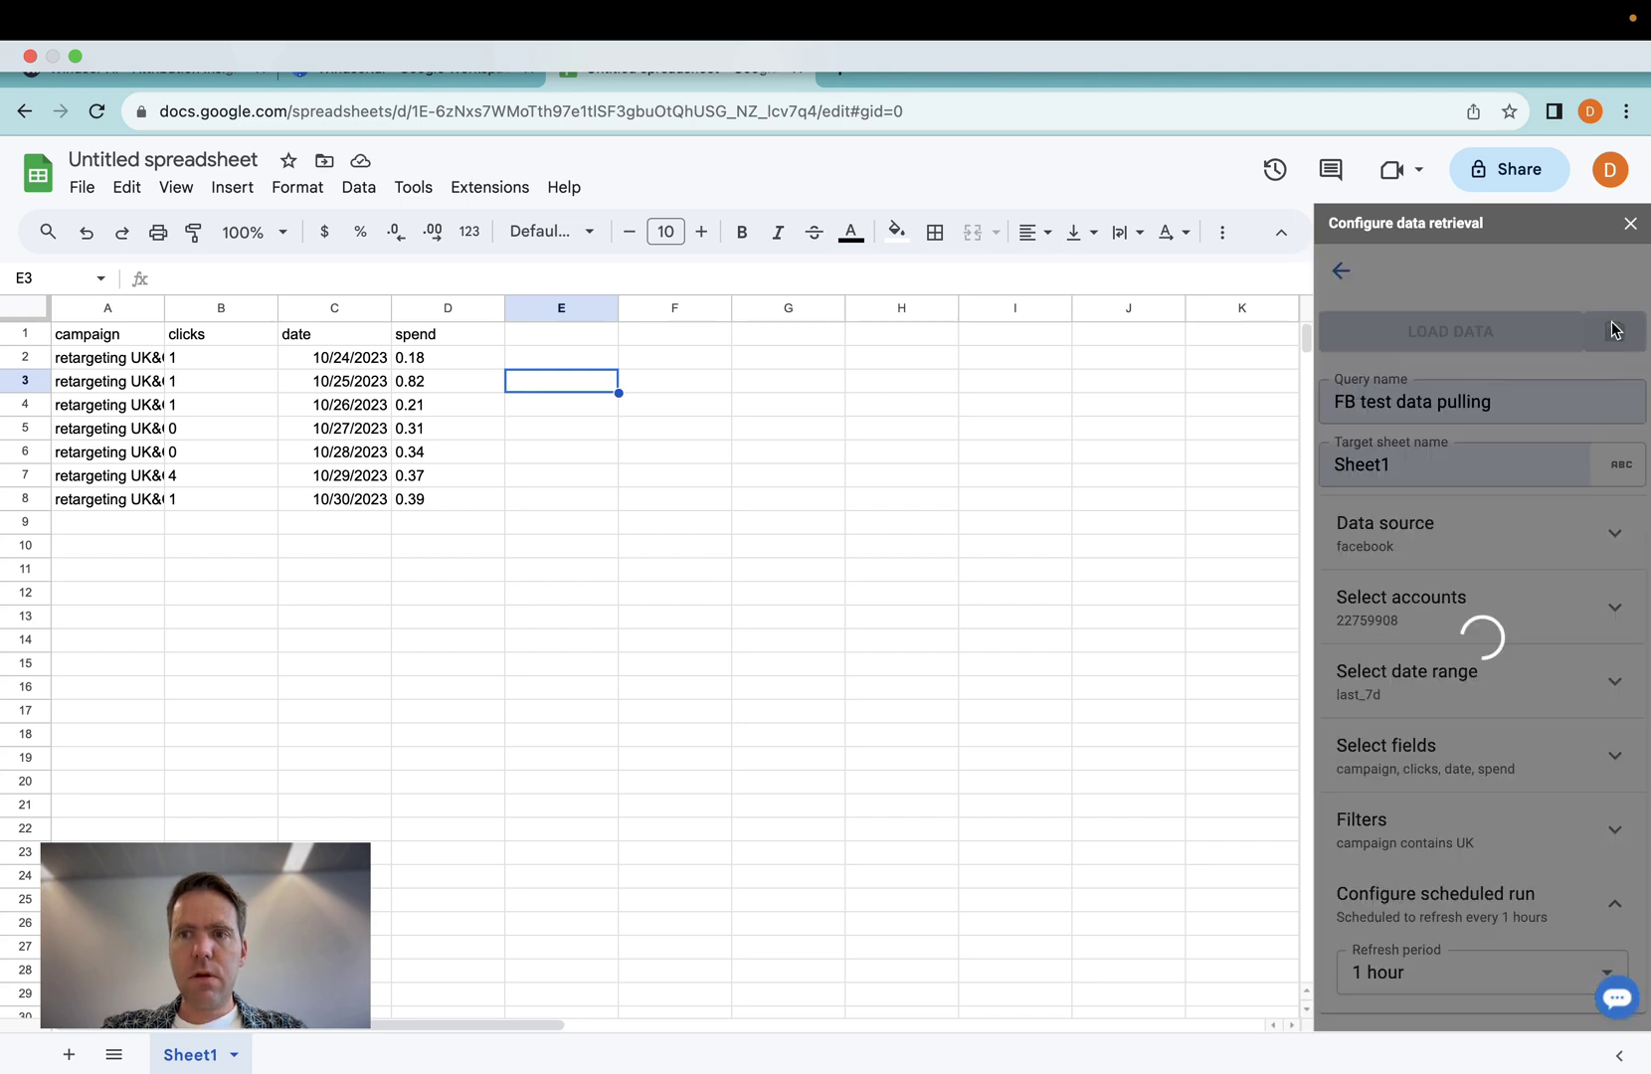